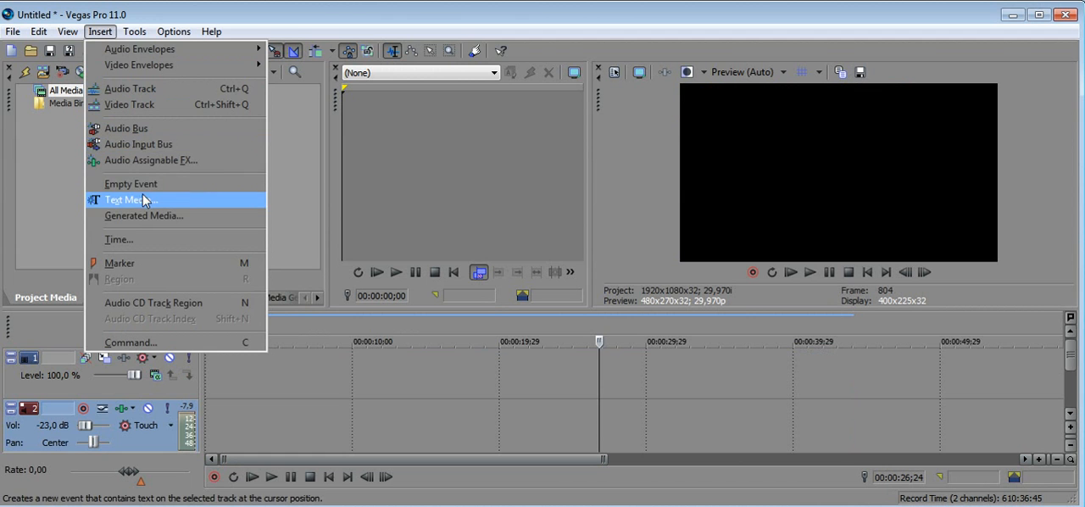
Insert a text media event on the video track and clear its sample text.
{"action": "left_click", "coordinate": [144, 203]}
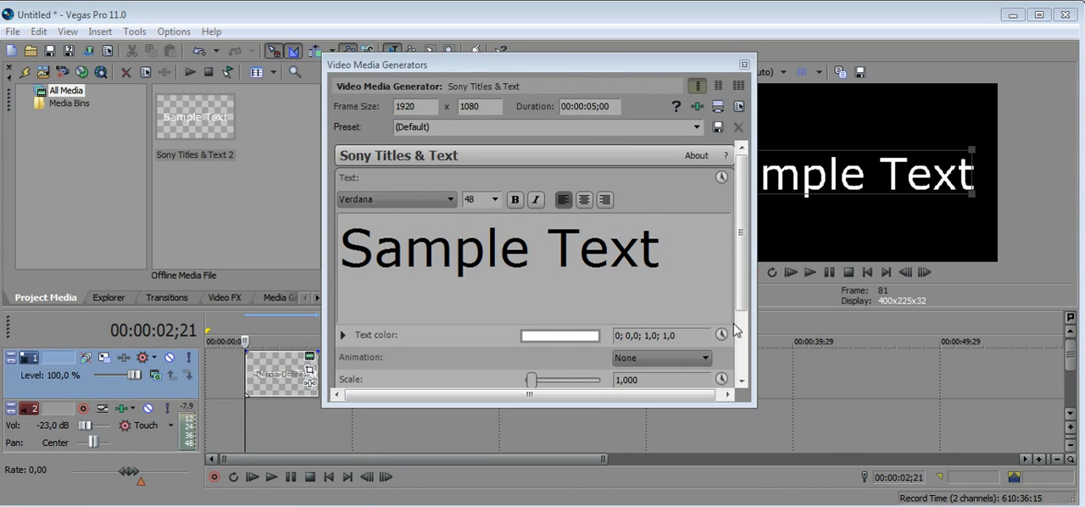
{"action": "left_click", "coordinate": [677, 275]}
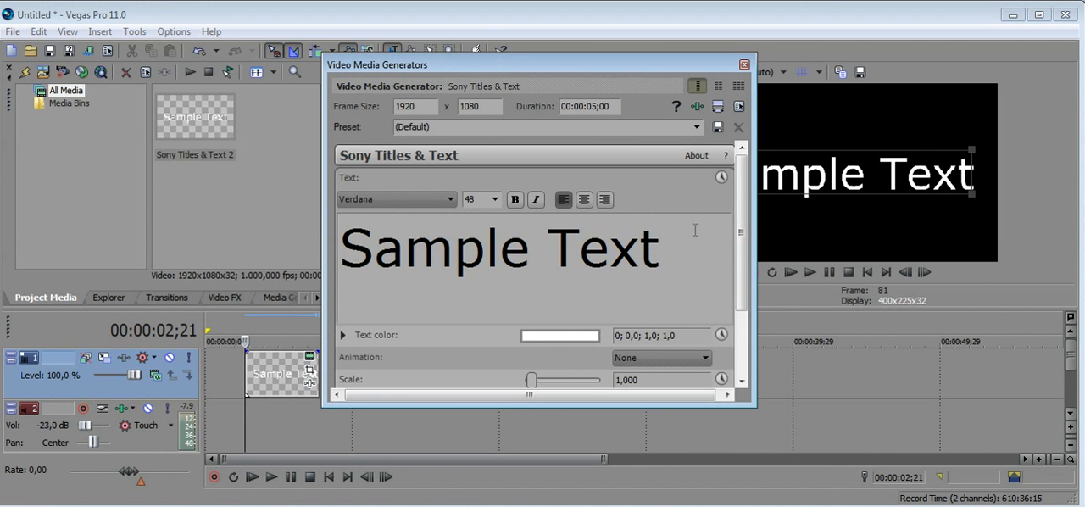
{"action": "key", "text": "BackSpace"}
{"action": "key", "text": "BackSpace"}
{"action": "key", "text": "BackSpace"}
{"action": "key", "text": "BackSpace"}
{"action": "key", "text": "BackSpace"}
{"action": "key", "text": "BackSpace"}
{"action": "key", "text": "BackSpace"}
{"action": "key", "text": "BackSpace"}
{"action": "key", "text": "BackSpace"}
{"action": "key", "text": "BackSpace"}
{"action": "key", "text": "BackSpace"}
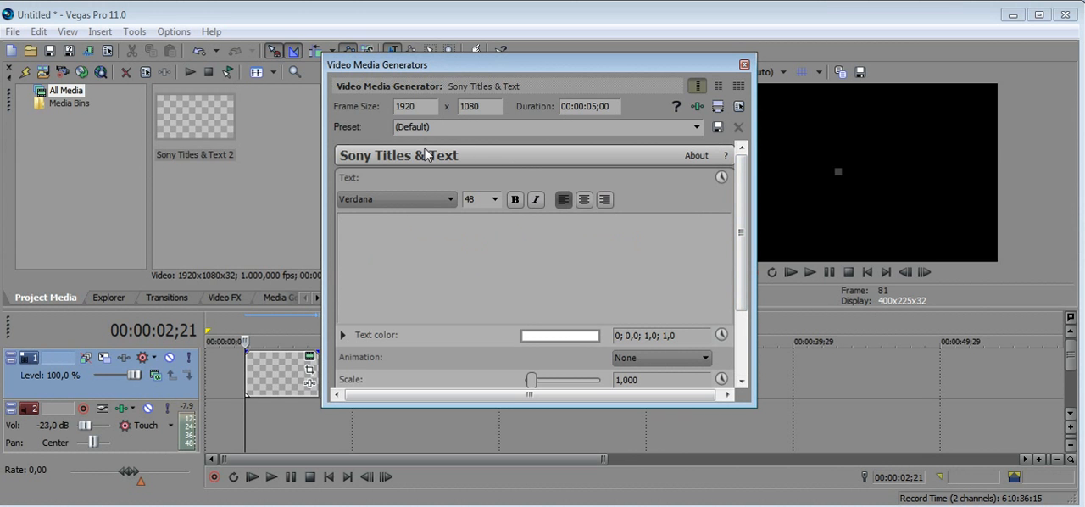
Enter "Q-Cursos" as the title text, keeping the (Default) preset.
{"action": "left_click", "coordinate": [462, 131]}
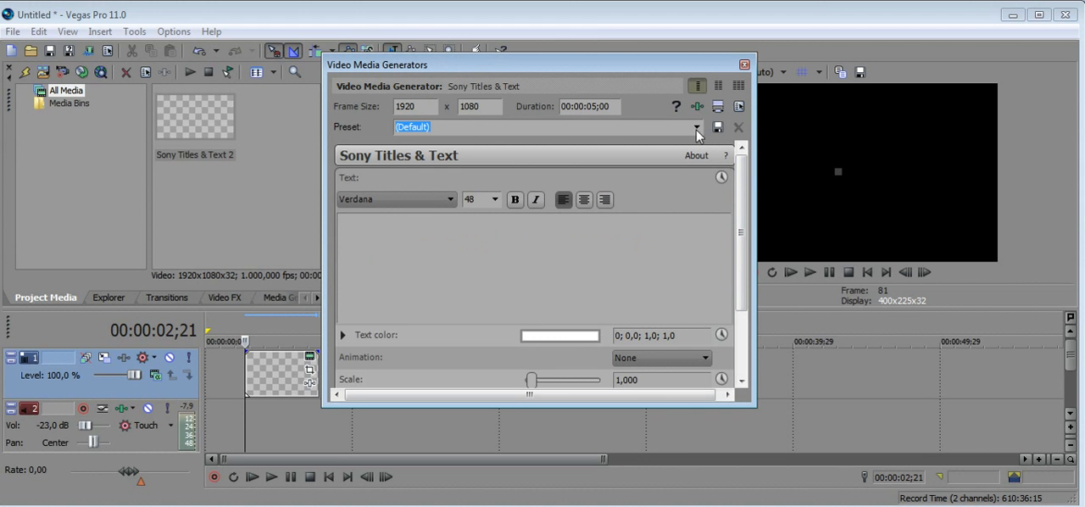
{"action": "left_click", "coordinate": [696, 127]}
{"action": "left_click", "coordinate": [693, 130]}
{"action": "type", "text": "Q"}
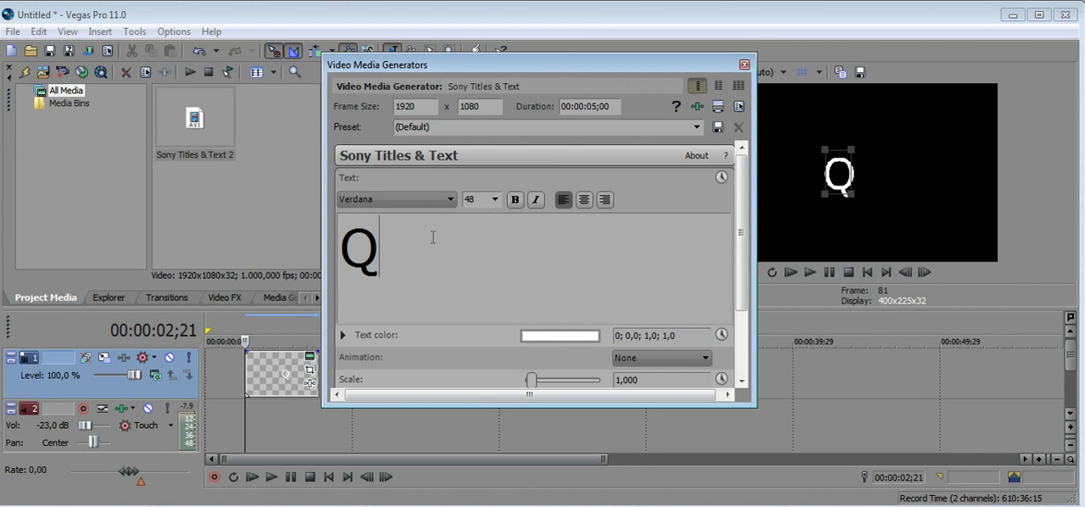
{"action": "type", "text": "-Cursos"}
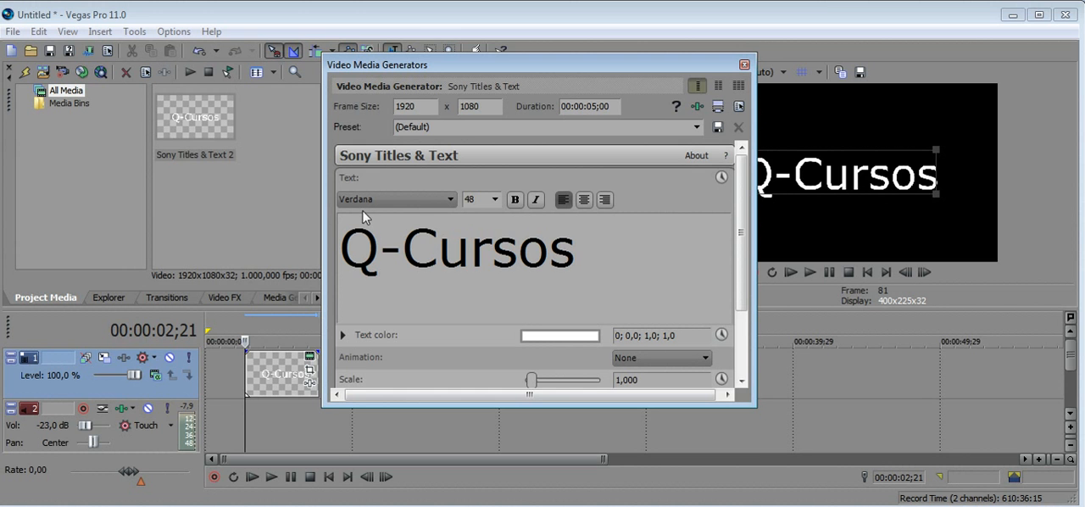
Try the Times New Roman CYR font for the title and return the font setting to Verdana.
{"action": "left_click", "coordinate": [395, 200]}
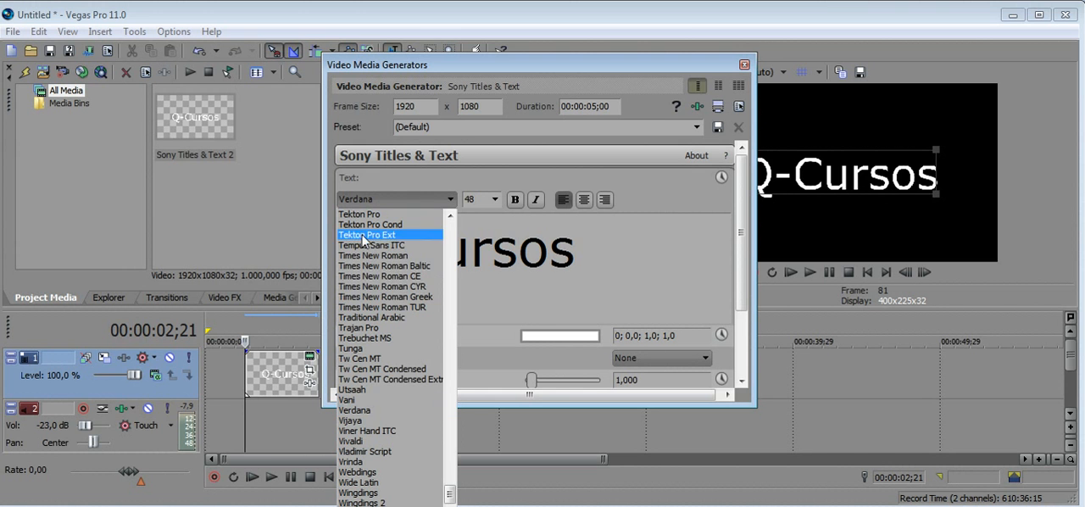
{"action": "left_click", "coordinate": [364, 287]}
{"action": "left_click", "coordinate": [386, 199]}
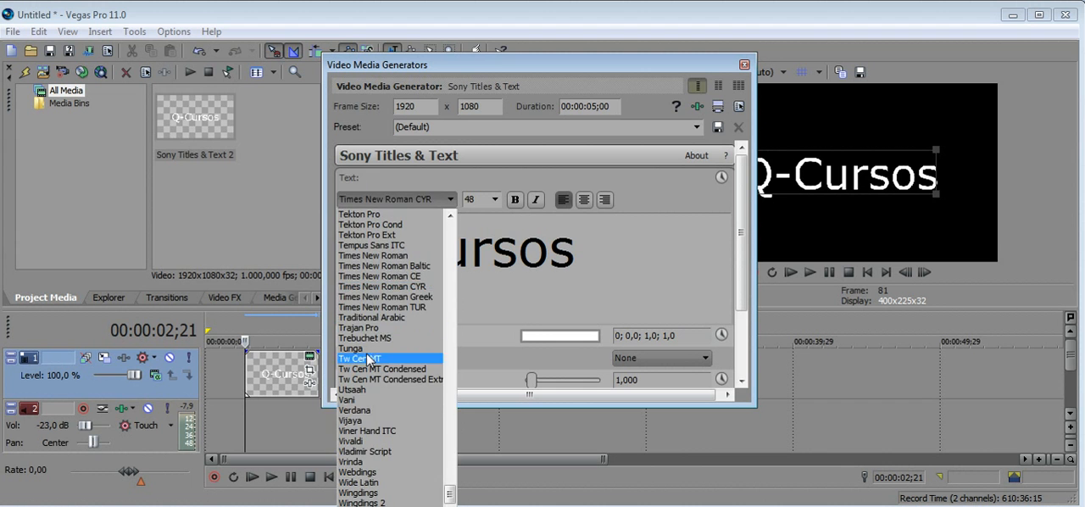
{"action": "left_click", "coordinate": [370, 411]}
Select the whole Q-Cursos text and apply the Wingdings 2 font to it.
{"action": "left_click", "coordinate": [385, 250]}
{"action": "double_click", "coordinate": [386, 249]}
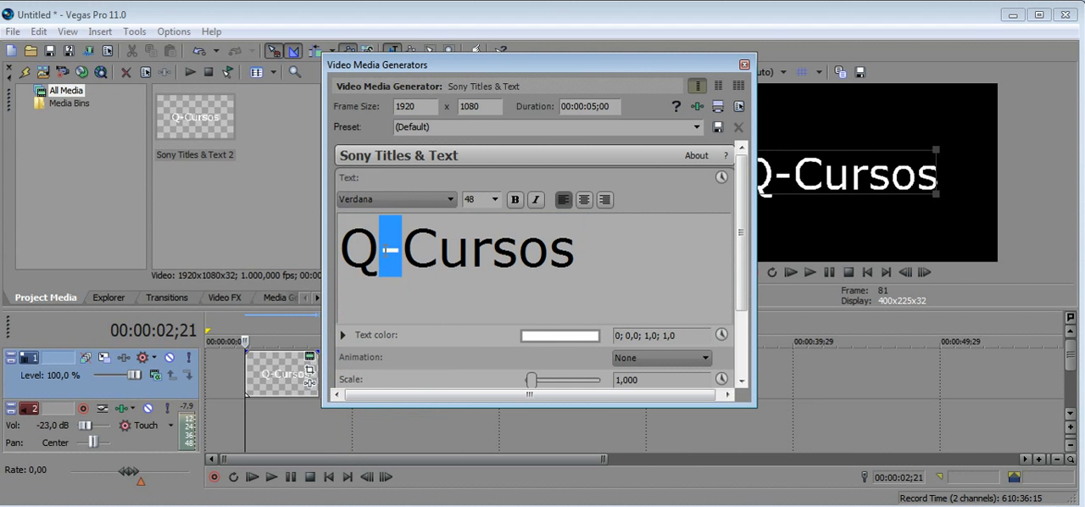
{"action": "key", "text": "ctrl+a"}
{"action": "left_click", "coordinate": [364, 198]}
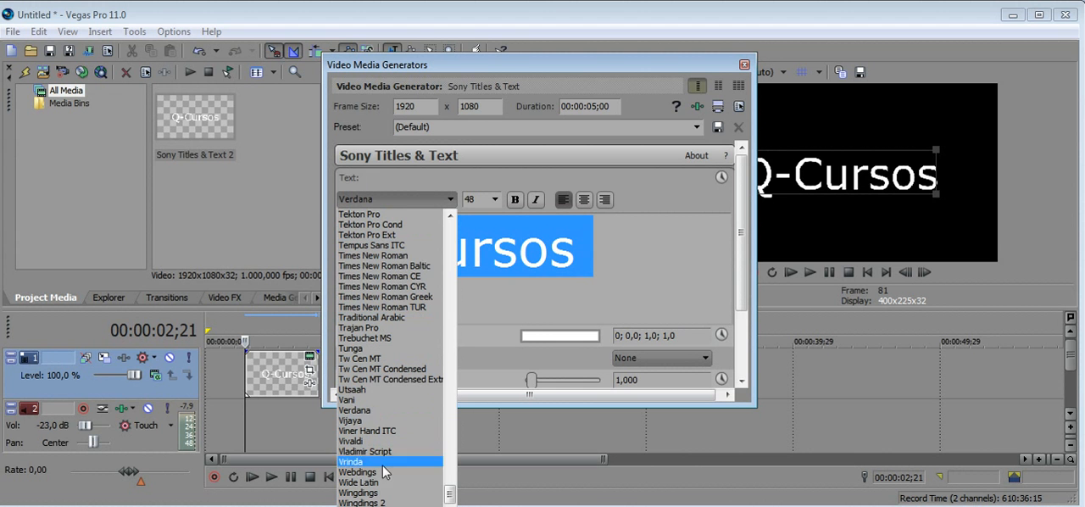
{"action": "left_click", "coordinate": [364, 502]}
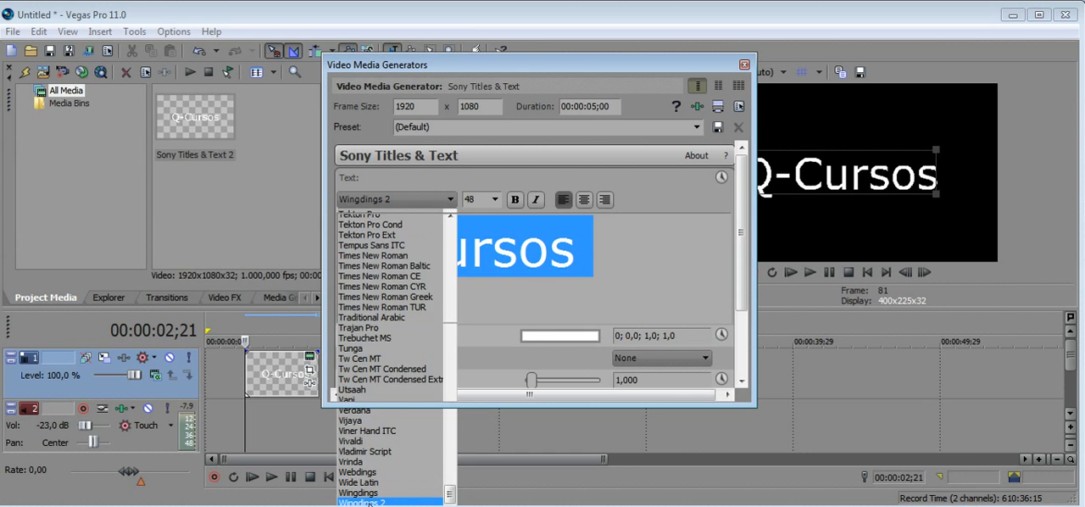
Change the selected title's font to Arial Black and centre-align the text.
{"action": "left_click", "coordinate": [388, 199]}
{"action": "left_click_drag", "start_coordinate": [449, 500], "coordinate": [437, 291]}
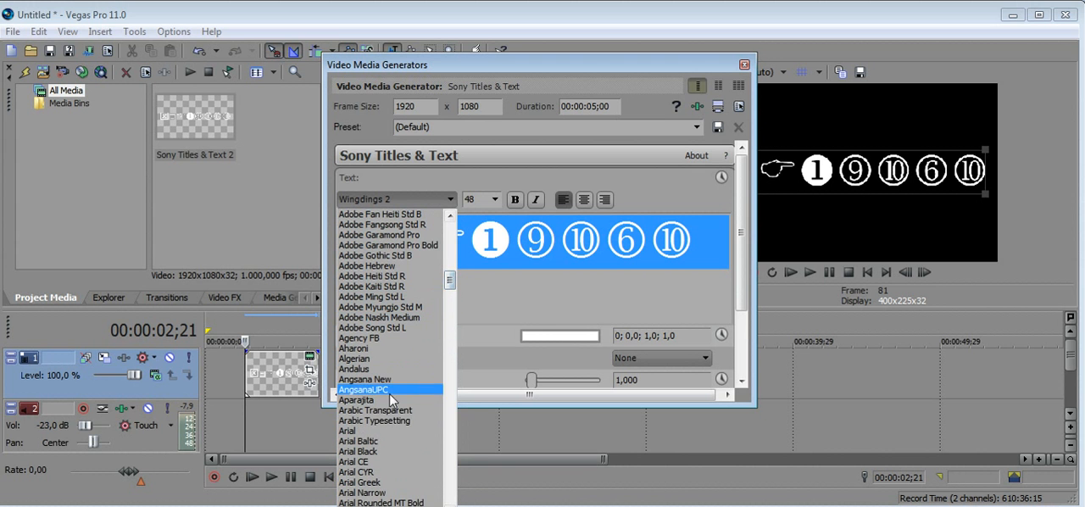
{"action": "left_click", "coordinate": [360, 451]}
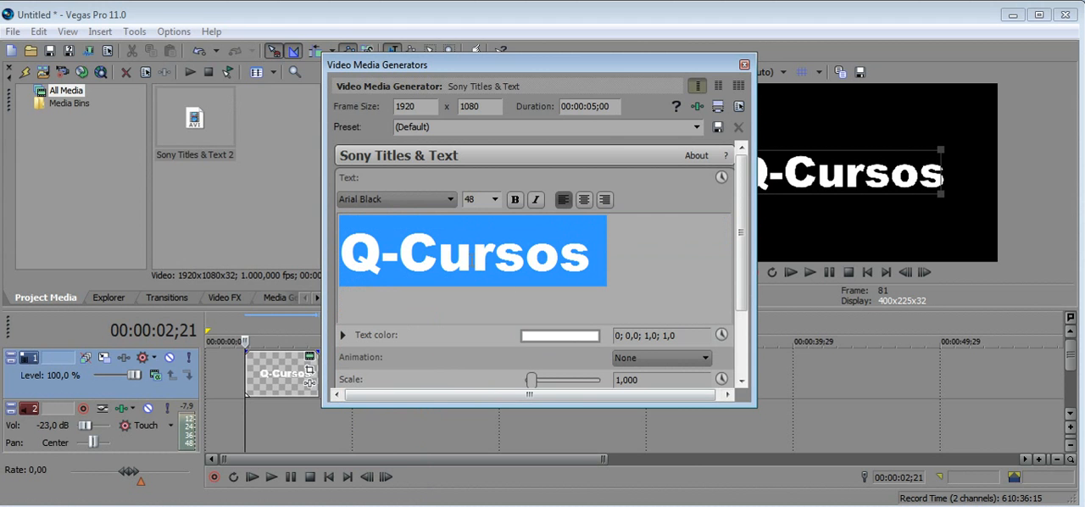
{"action": "left_click", "coordinate": [533, 202]}
{"action": "left_click", "coordinate": [535, 206]}
{"action": "left_click", "coordinate": [584, 200]}
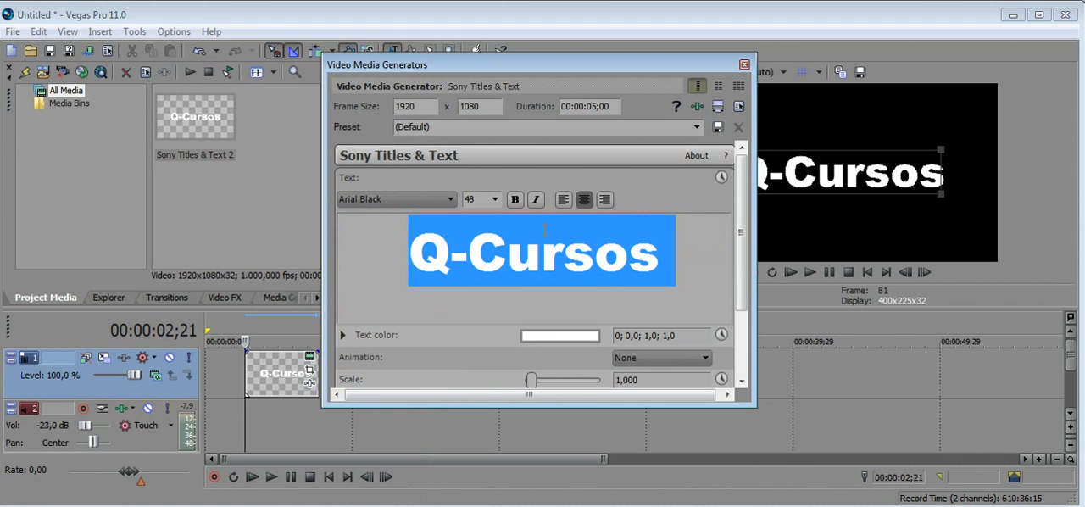
{"action": "left_click", "coordinate": [489, 204]}
Set the title's text color to a dark orange, HSV about 21; 0,89; 0,65 with full opacity.
{"action": "scroll", "coordinate": [644, 314], "scroll_direction": "down", "scroll_amount": 3}
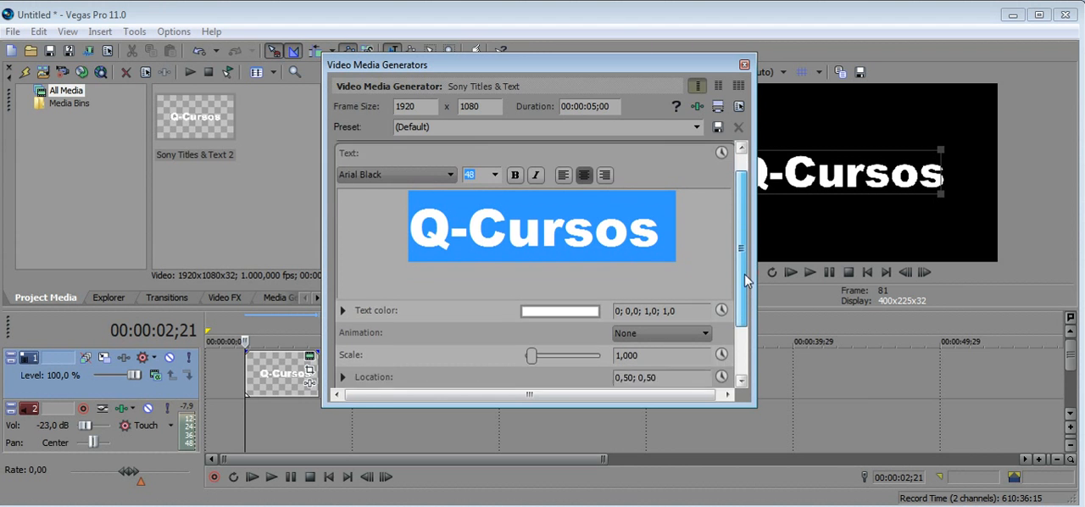
{"action": "left_click", "coordinate": [585, 267]}
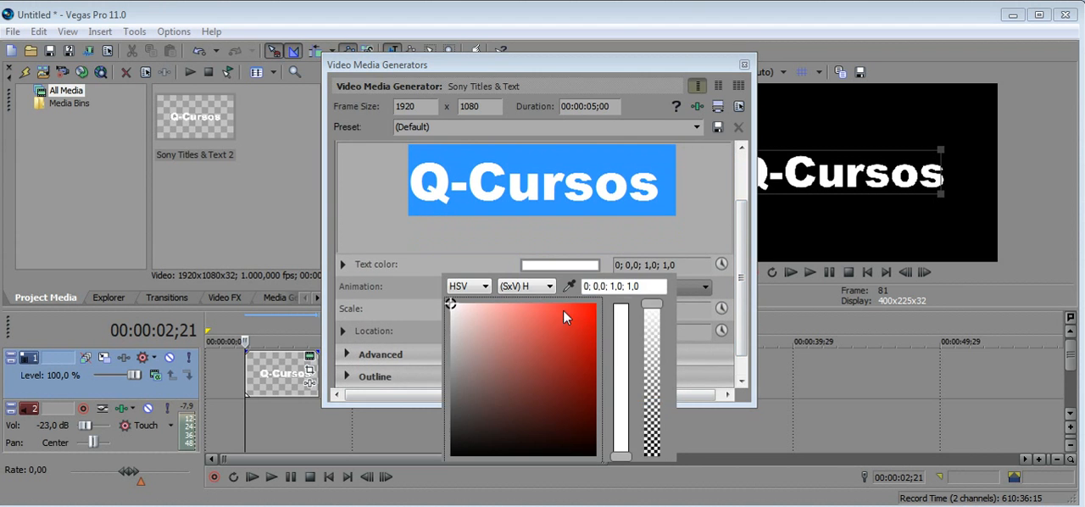
{"action": "left_click", "coordinate": [554, 346]}
{"action": "left_click_drag", "start_coordinate": [528, 315], "coordinate": [543, 336]}
{"action": "left_click_drag", "start_coordinate": [557, 372], "coordinate": [563, 365]}
{"action": "left_click", "coordinate": [621, 449]}
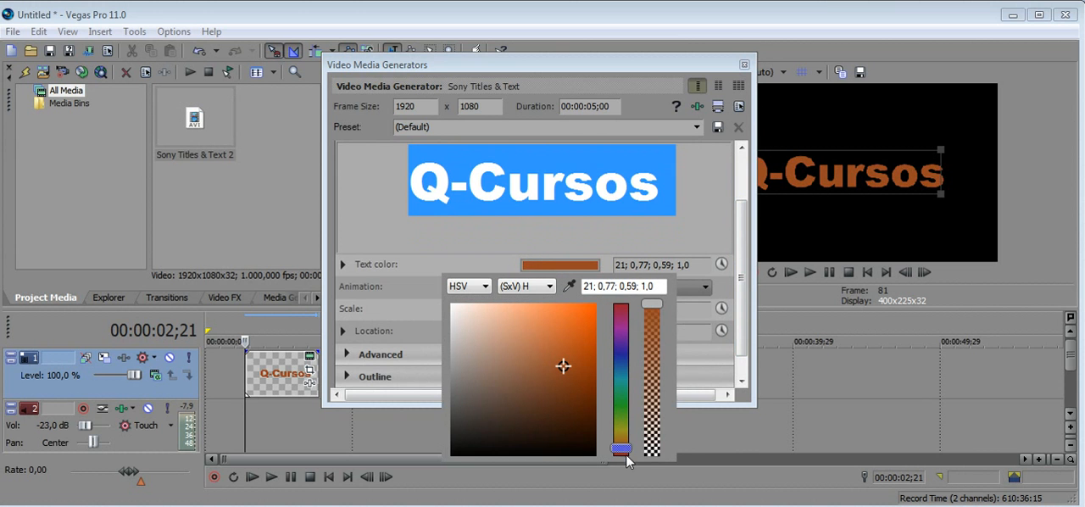
{"action": "left_click_drag", "start_coordinate": [572, 364], "coordinate": [580, 357]}
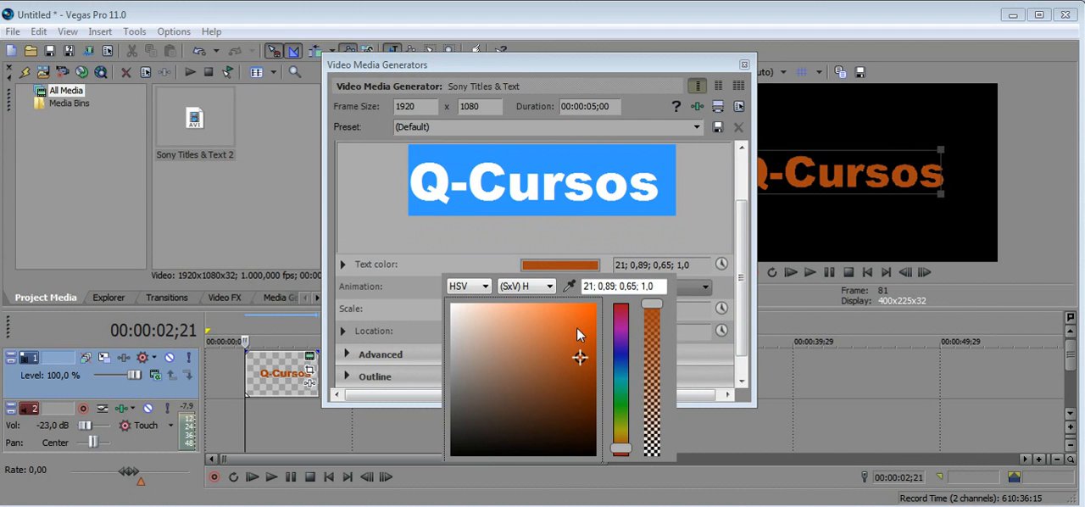
{"action": "left_click", "coordinate": [510, 236]}
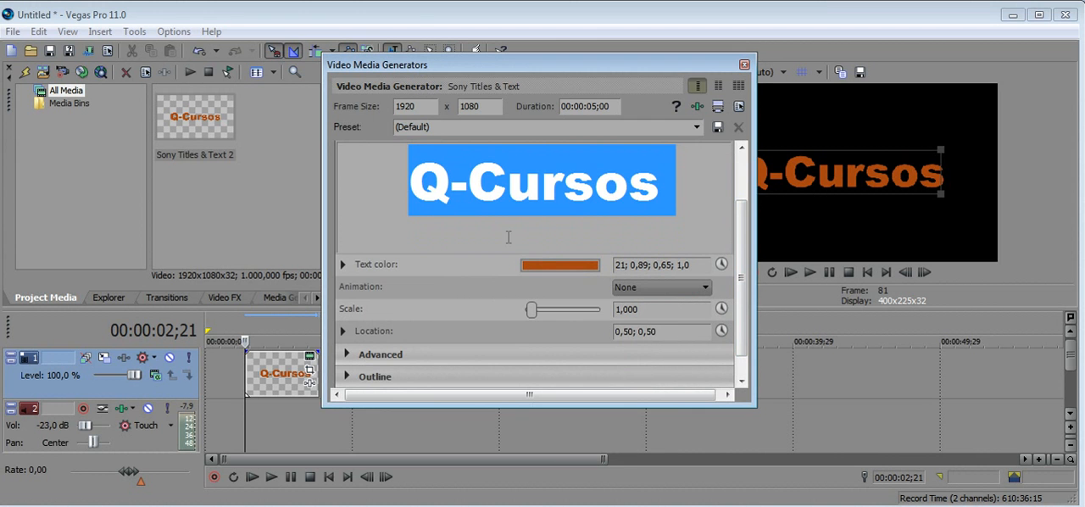
Reduce the title's scale to about 0,725 and shift its location to about 0,51; 0,49.
{"action": "mouse_move", "coordinate": [543, 312]}
{"action": "left_mouse_down"}
{"action": "mouse_move", "coordinate": [561, 311]}
{"action": "mouse_move", "coordinate": [531, 312]}
{"action": "left_mouse_up"}
{"action": "left_click_drag", "start_coordinate": [738, 251], "coordinate": [743, 286]}
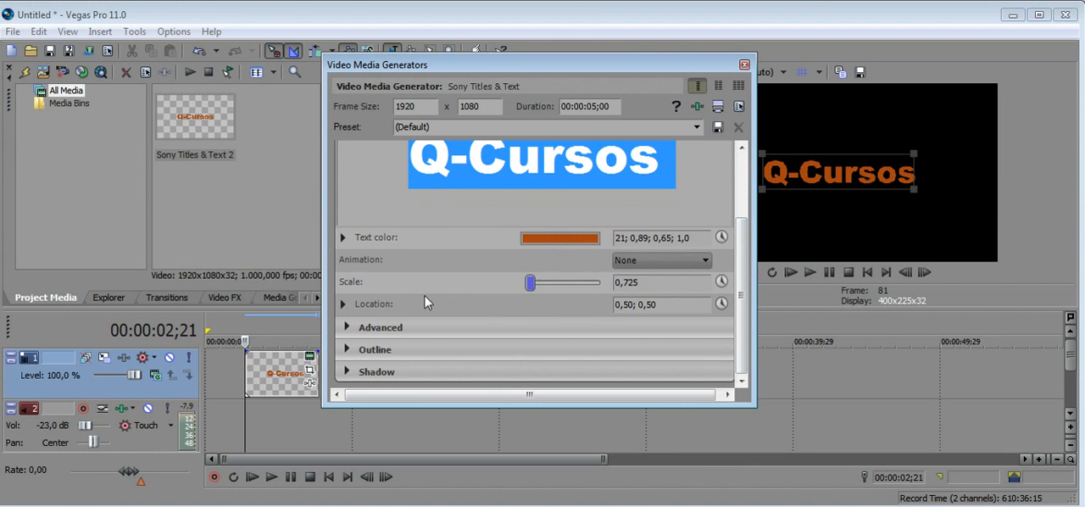
{"action": "left_click", "coordinate": [340, 305]}
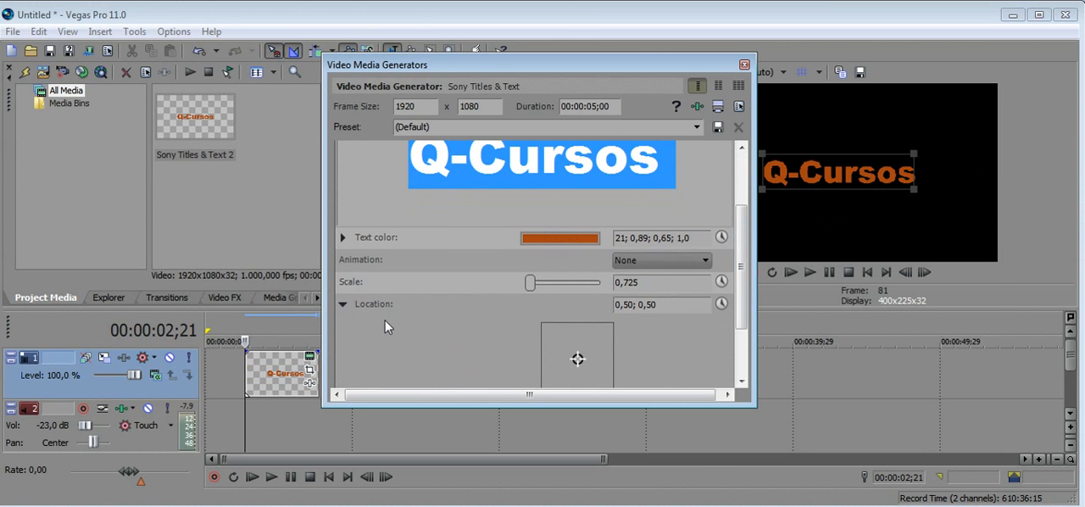
{"action": "mouse_move", "coordinate": [576, 359]}
{"action": "left_mouse_down"}
{"action": "mouse_move", "coordinate": [573, 342]}
{"action": "mouse_move", "coordinate": [578, 359]}
{"action": "left_mouse_up"}
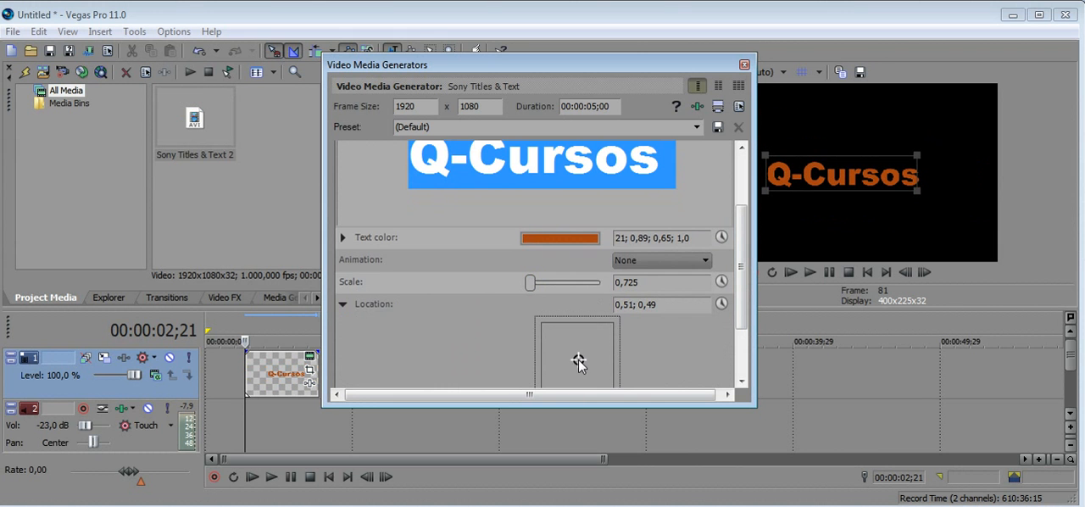
{"action": "scroll", "coordinate": [713, 296], "scroll_direction": "down", "scroll_amount": 3}
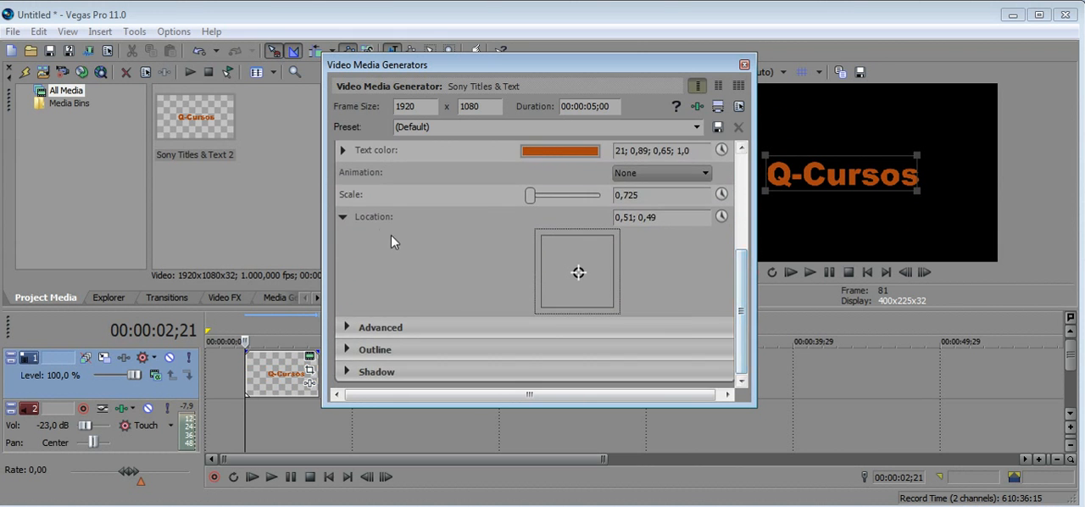
{"action": "left_click", "coordinate": [343, 216]}
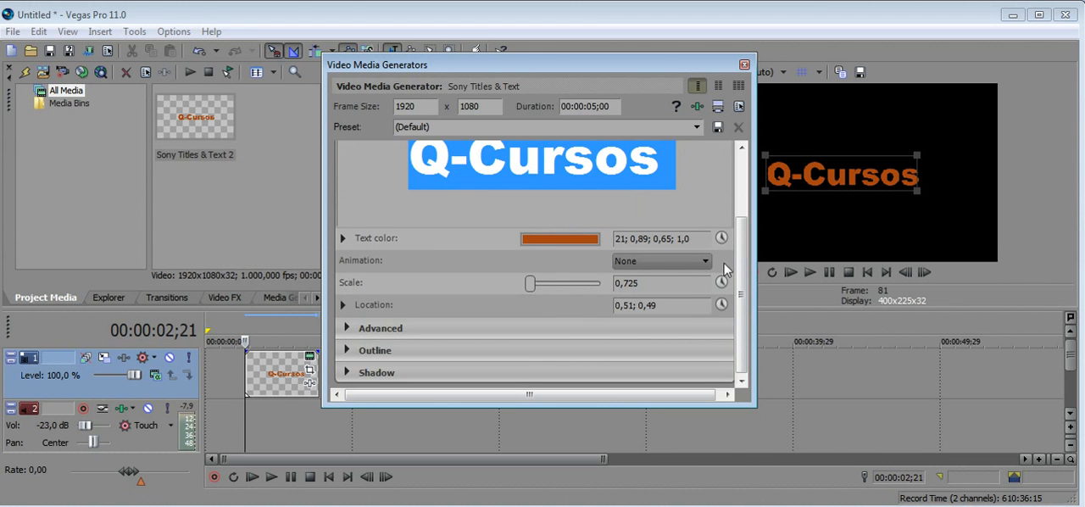
In the advanced title settings, choose a dark blue background color, HSV about 208; 0,62; 0,38.
{"action": "left_click_drag", "start_coordinate": [740, 242], "coordinate": [737, 291]}
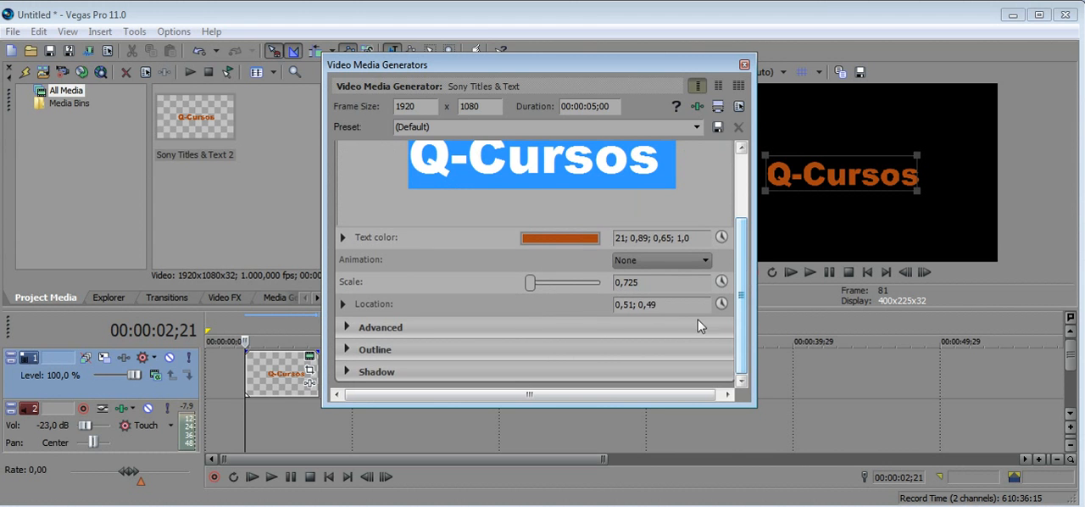
{"action": "left_click", "coordinate": [346, 327]}
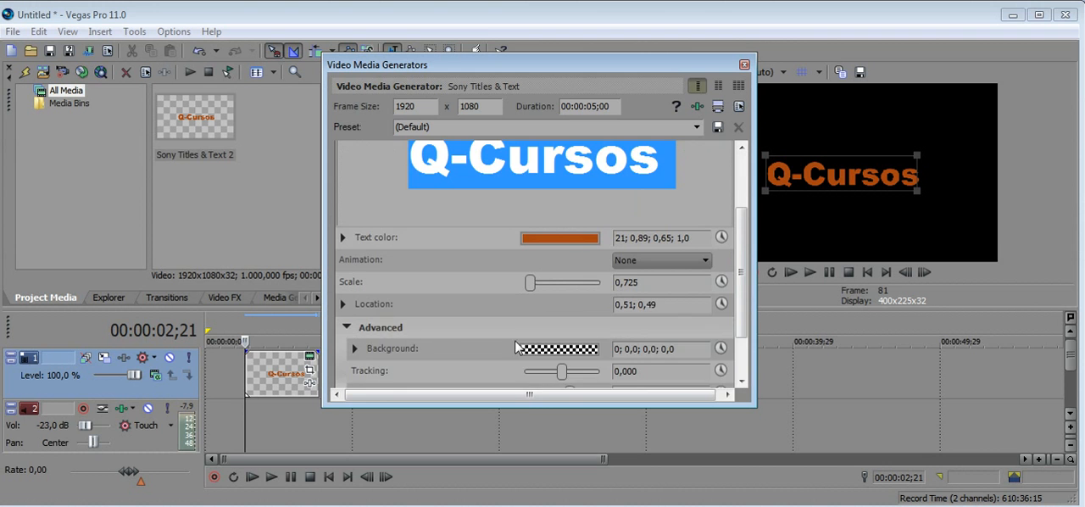
{"action": "scroll", "coordinate": [555, 310], "scroll_direction": "down", "scroll_amount": 2}
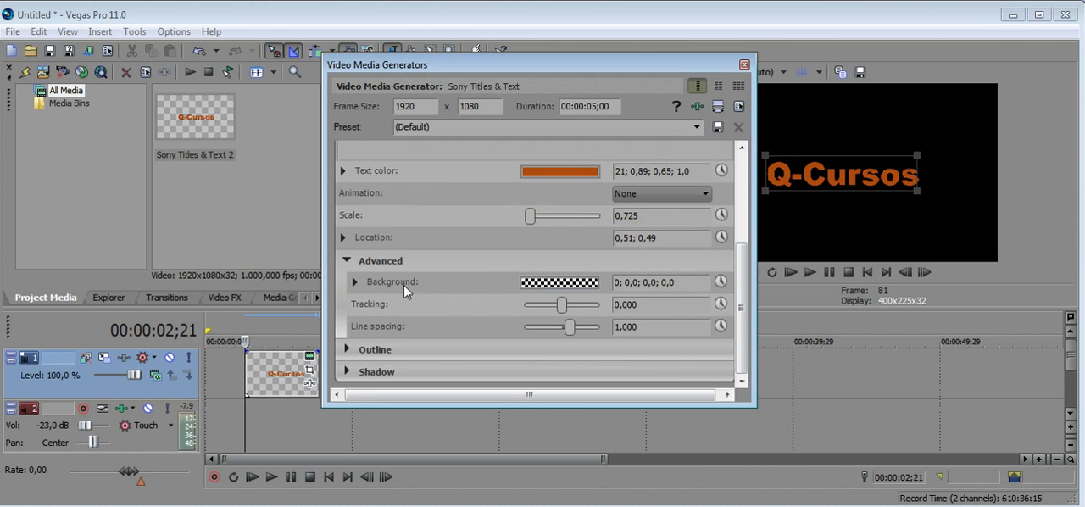
{"action": "left_click", "coordinate": [356, 282]}
{"action": "left_click", "coordinate": [590, 337]}
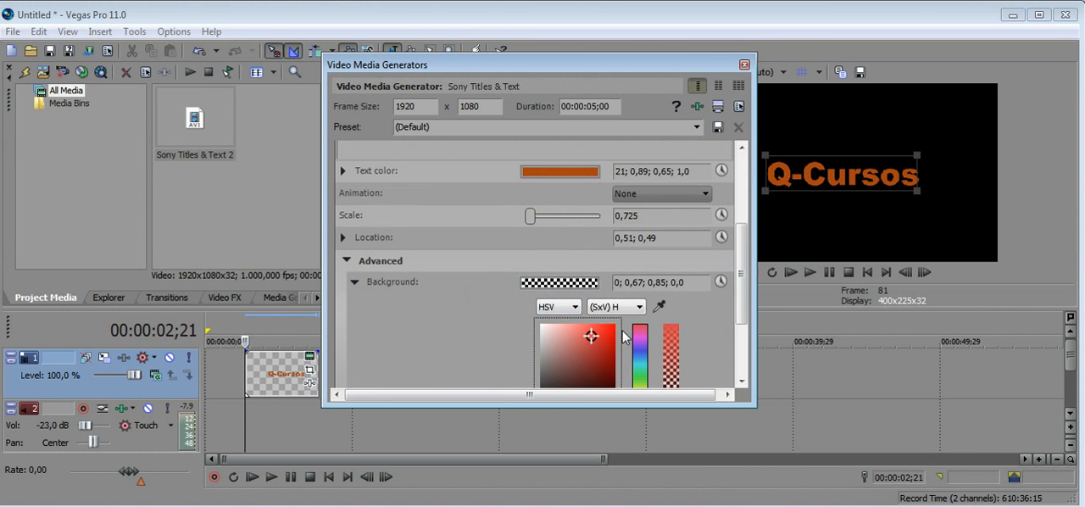
{"action": "left_click_drag", "start_coordinate": [742, 264], "coordinate": [732, 304]}
{"action": "mouse_move", "coordinate": [639, 309]}
{"action": "left_mouse_down"}
{"action": "mouse_move", "coordinate": [641, 268]}
{"action": "mouse_move", "coordinate": [594, 245]}
{"action": "mouse_move", "coordinate": [571, 255]}
{"action": "mouse_move", "coordinate": [540, 321]}
{"action": "left_mouse_up"}
{"action": "left_click", "coordinate": [587, 273]}
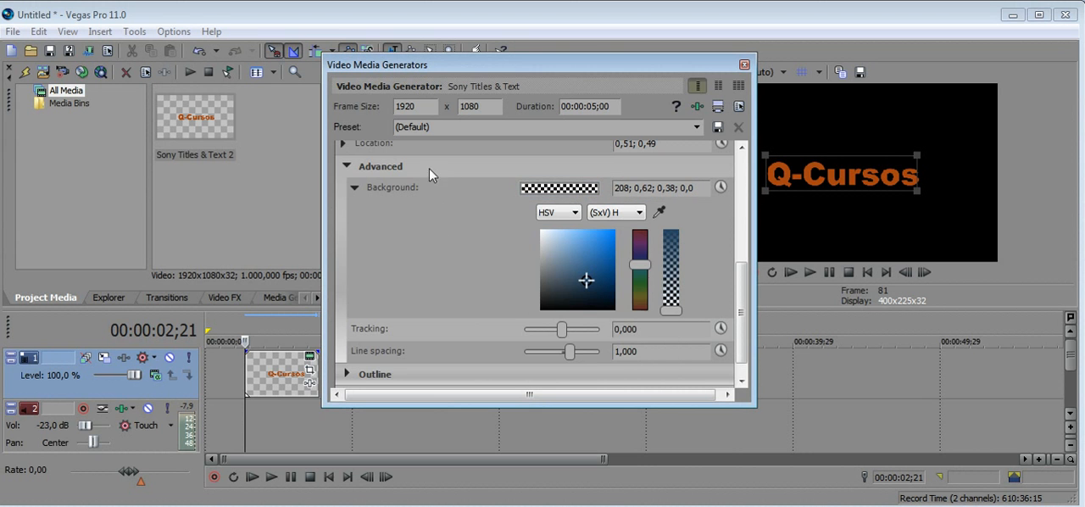
{"action": "left_click", "coordinate": [352, 187]}
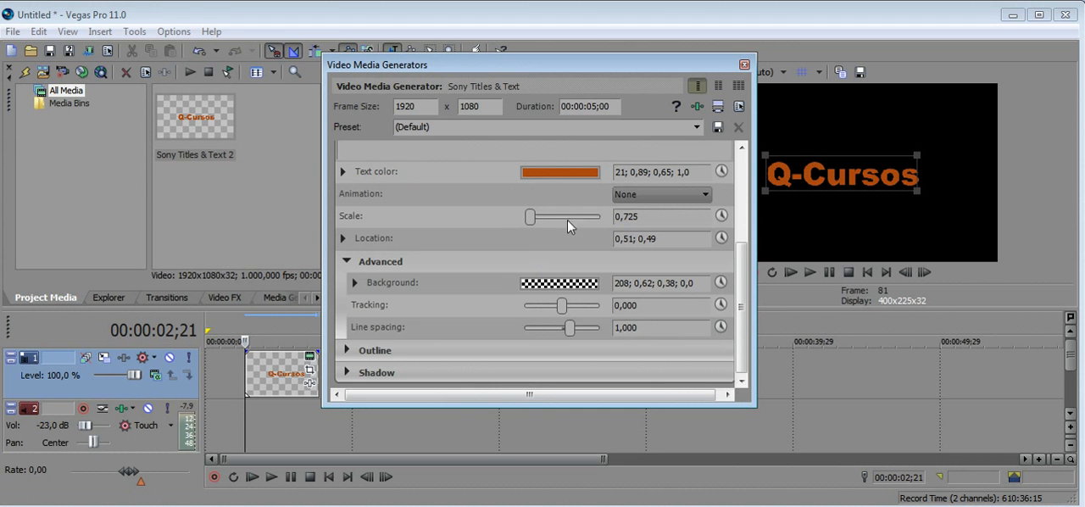
Adjust the background with separate channel sliders, raising saturation to about 0,82 and opacity to about 0,96.
{"action": "left_click", "coordinate": [352, 283]}
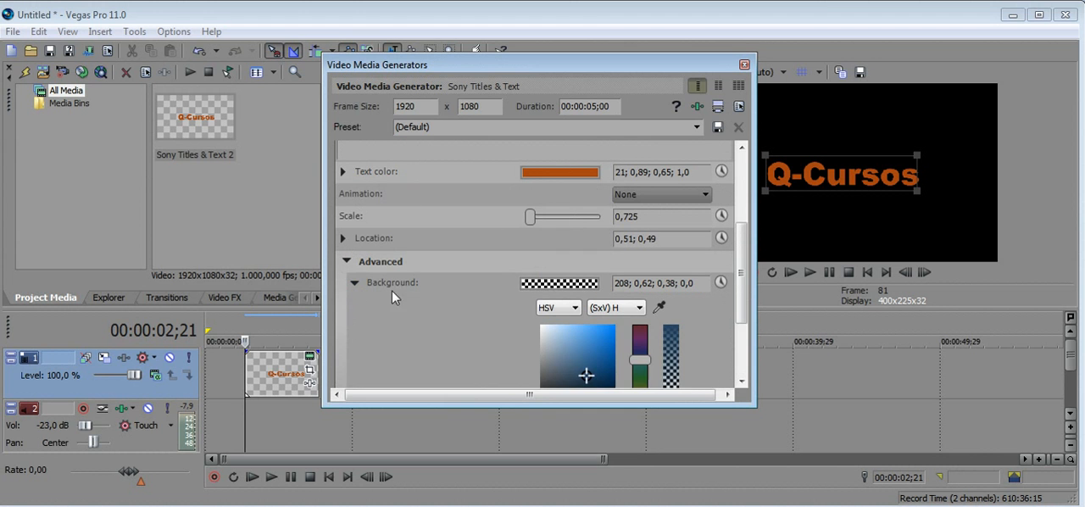
{"action": "left_click", "coordinate": [635, 285]}
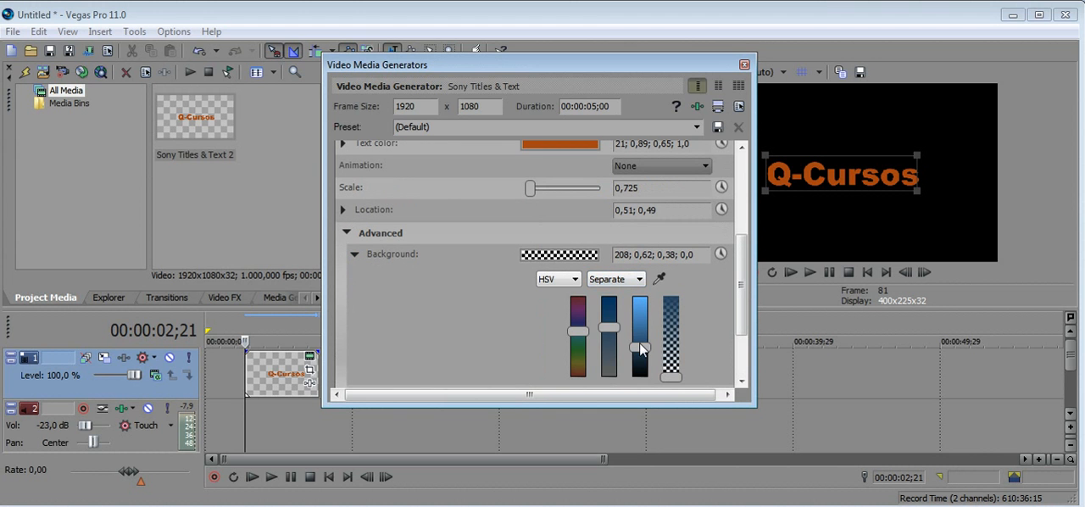
{"action": "scroll", "coordinate": [520, 307], "scroll_direction": "up", "scroll_amount": 2}
{"action": "scroll", "coordinate": [607, 328], "scroll_direction": "down", "scroll_amount": 3}
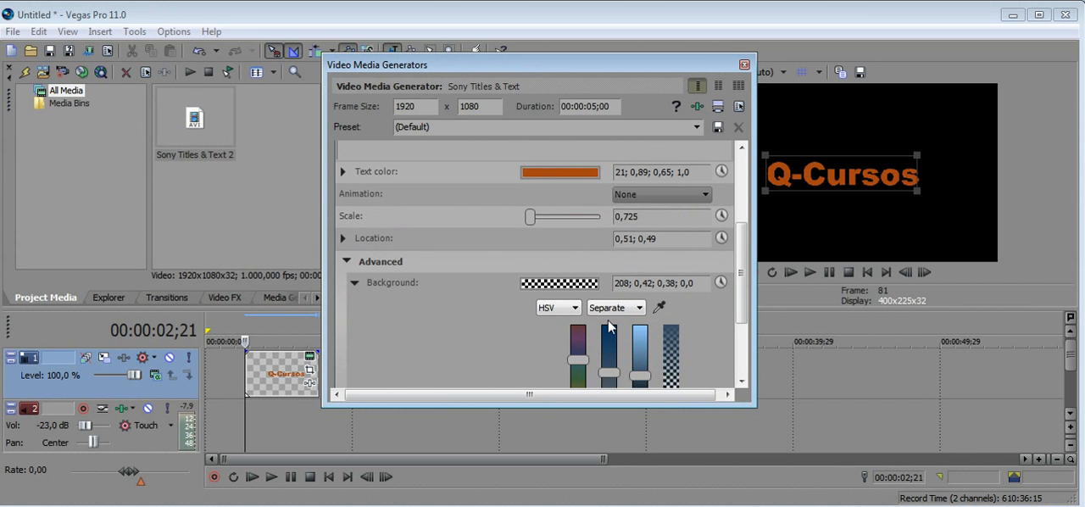
{"action": "scroll", "coordinate": [607, 332], "scroll_direction": "up", "scroll_amount": 3}
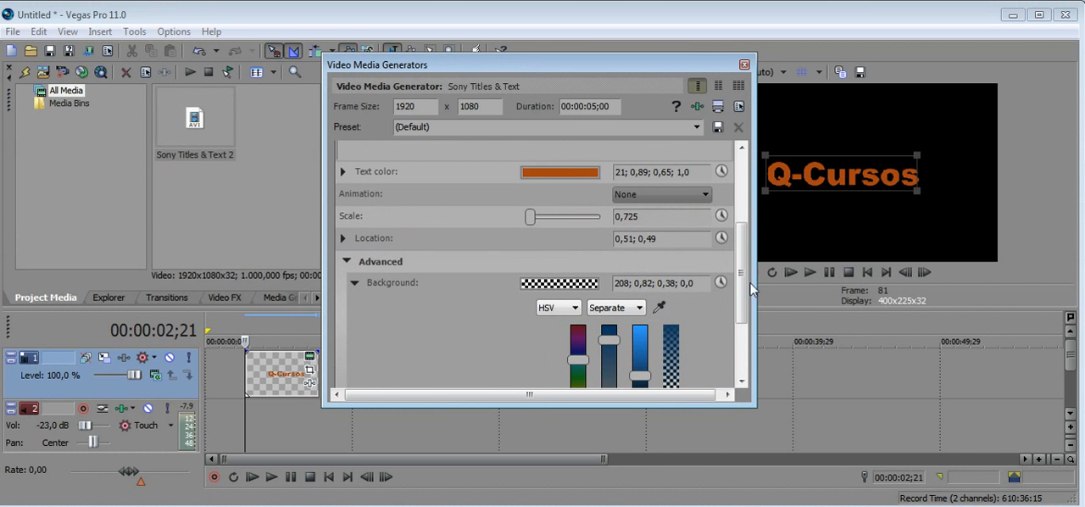
{"action": "left_click_drag", "start_coordinate": [744, 302], "coordinate": [745, 352]}
{"action": "left_click_drag", "start_coordinate": [670, 284], "coordinate": [664, 200]}
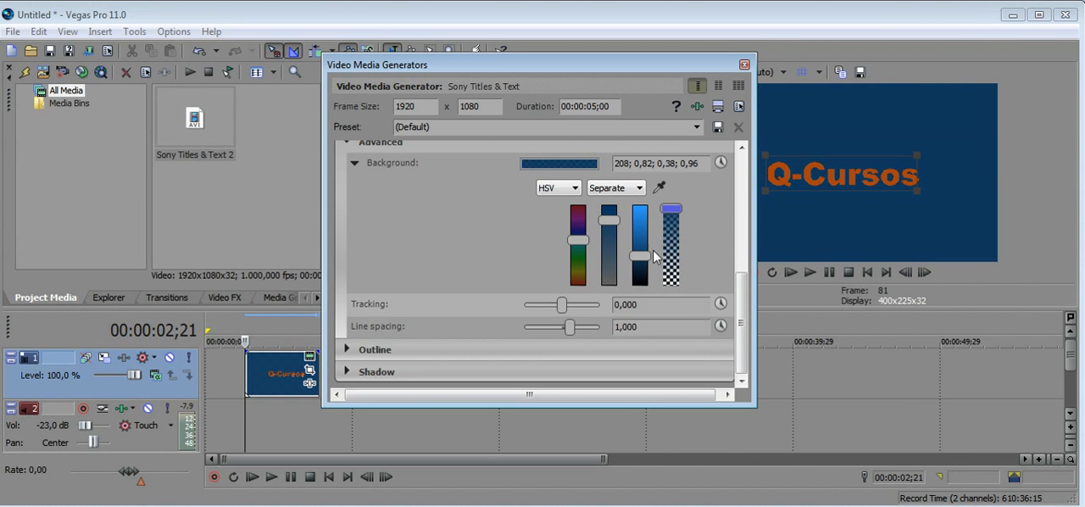
Darken the background to a brightness of about 0,19 and widen the text spacing to about 0,474 tracking and 1,105 line spacing.
{"action": "left_click_drag", "start_coordinate": [638, 257], "coordinate": [639, 273]}
{"action": "left_click", "coordinate": [354, 163]}
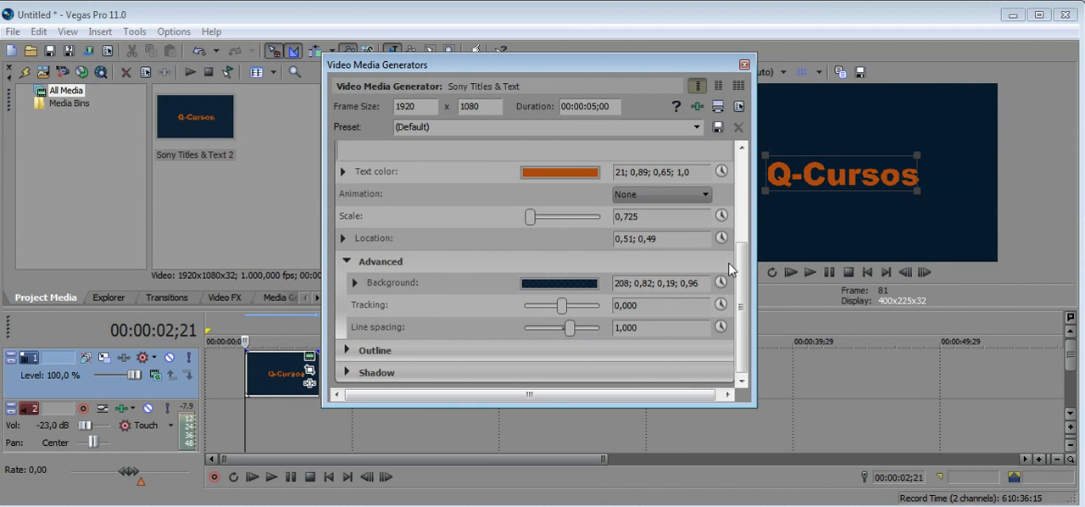
{"action": "left_click_drag", "start_coordinate": [739, 257], "coordinate": [744, 283]}
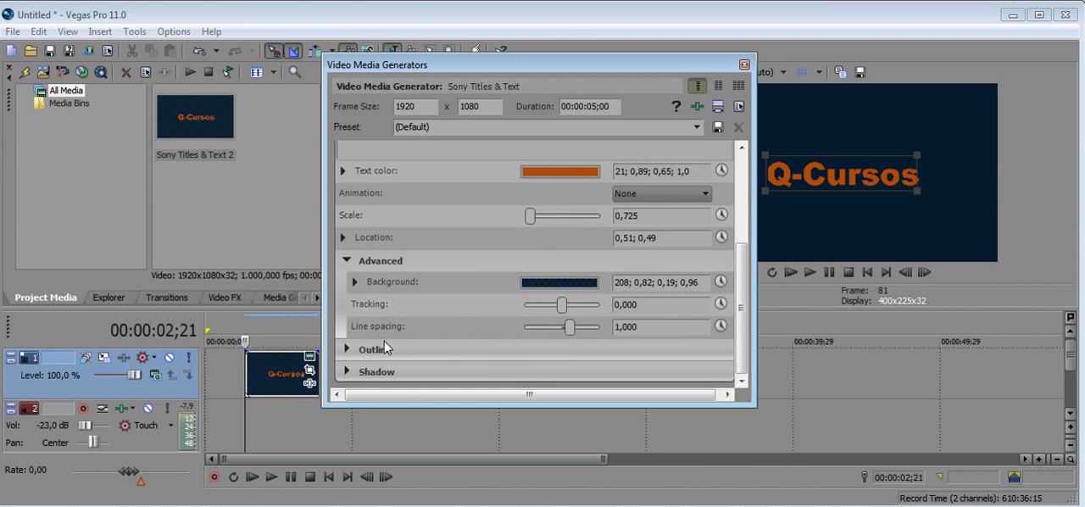
{"action": "left_click_drag", "start_coordinate": [559, 309], "coordinate": [571, 333]}
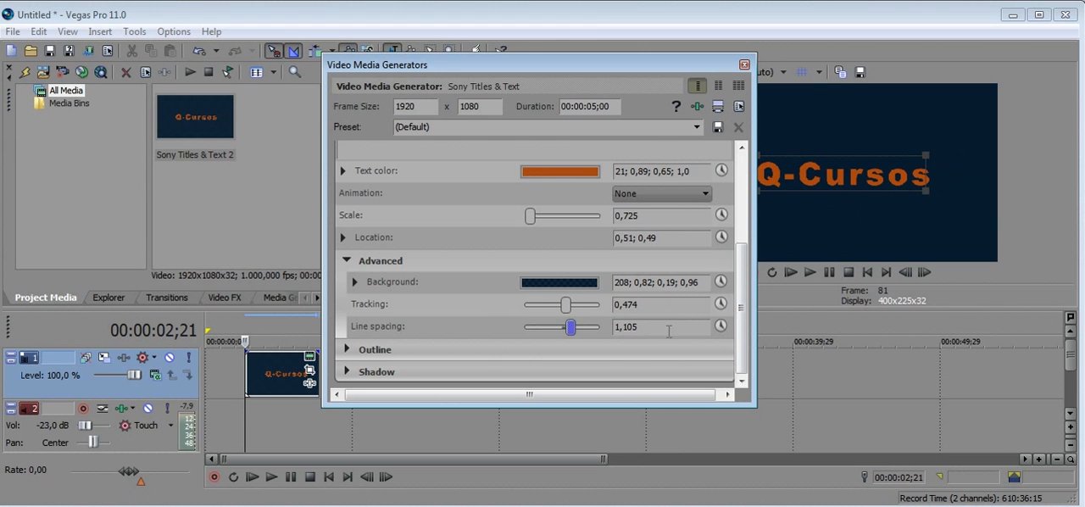
Give the title text a white outline with the maximum width of 10,000 and collapse the outline settings.
{"action": "left_click", "coordinate": [347, 350]}
{"action": "scroll", "coordinate": [737, 322], "scroll_direction": "down", "scroll_amount": 1}
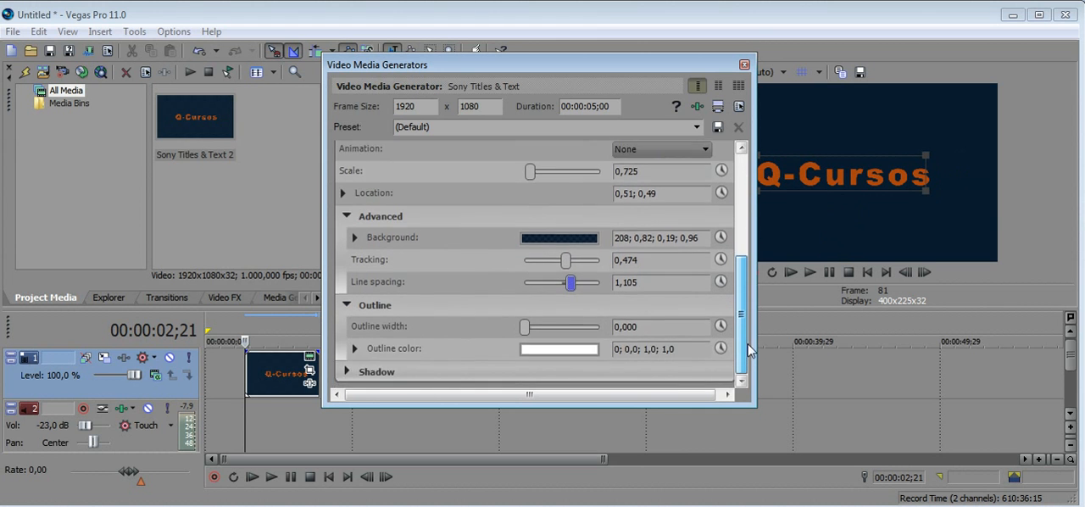
{"action": "left_click_drag", "start_coordinate": [526, 327], "coordinate": [605, 333]}
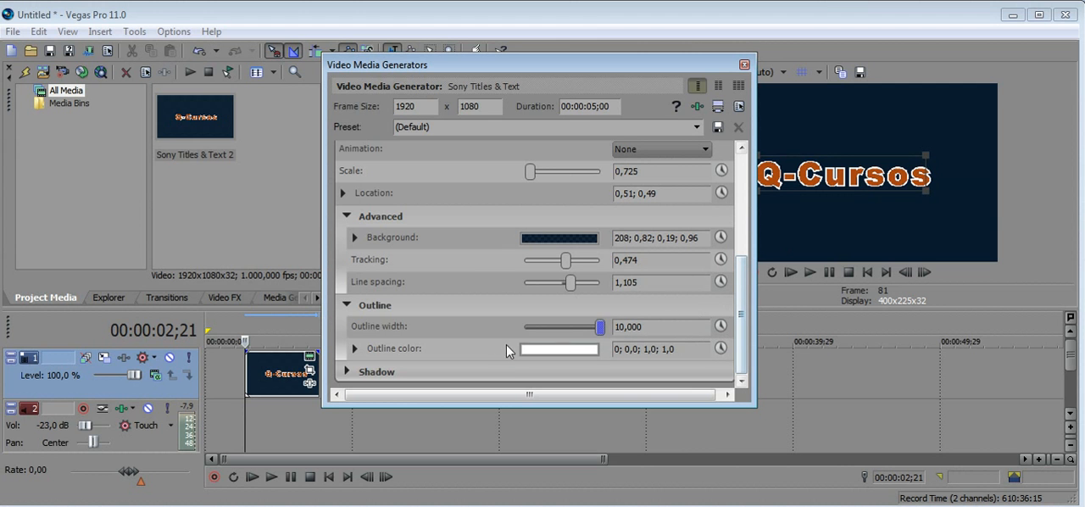
{"action": "left_click", "coordinate": [354, 348]}
{"action": "left_click", "coordinate": [347, 305]}
In the title's shadow settings, adjust the horizontal shadow offset to about 0,221 and collapse the section.
{"action": "left_click", "coordinate": [349, 372]}
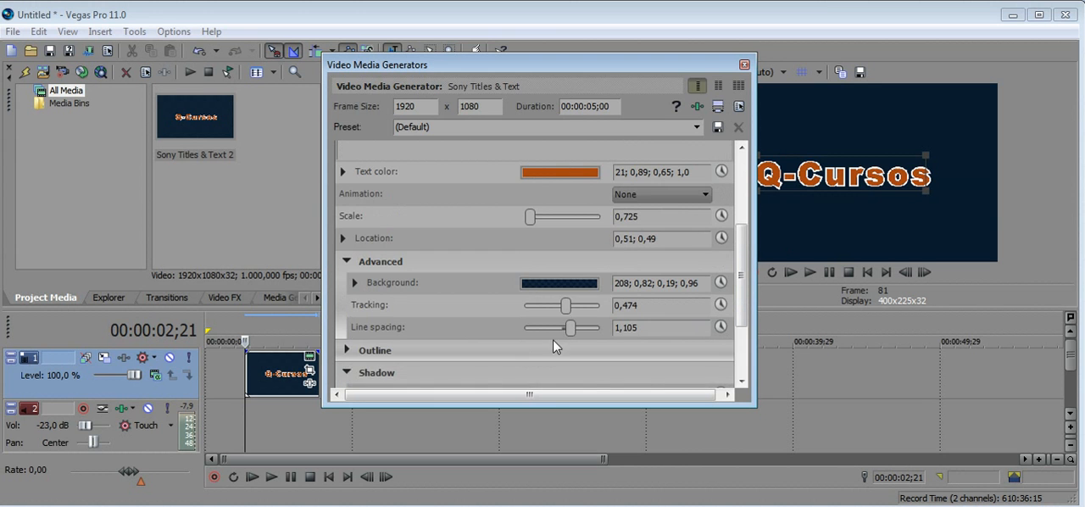
{"action": "scroll", "coordinate": [547, 351], "scroll_direction": "down", "scroll_amount": 2}
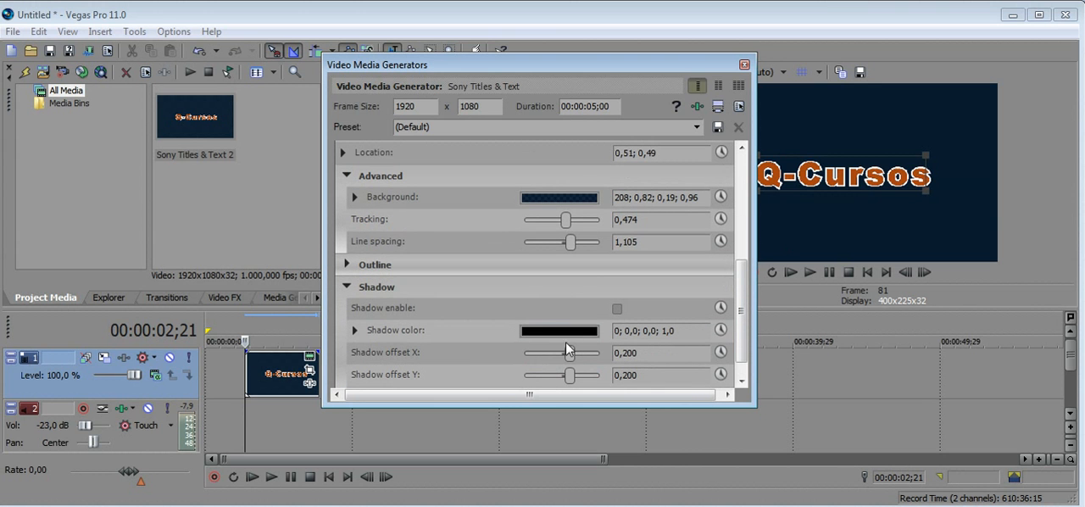
{"action": "mouse_move", "coordinate": [573, 354]}
{"action": "left_mouse_down"}
{"action": "mouse_move", "coordinate": [585, 356]}
{"action": "mouse_move", "coordinate": [570, 354]}
{"action": "left_mouse_up"}
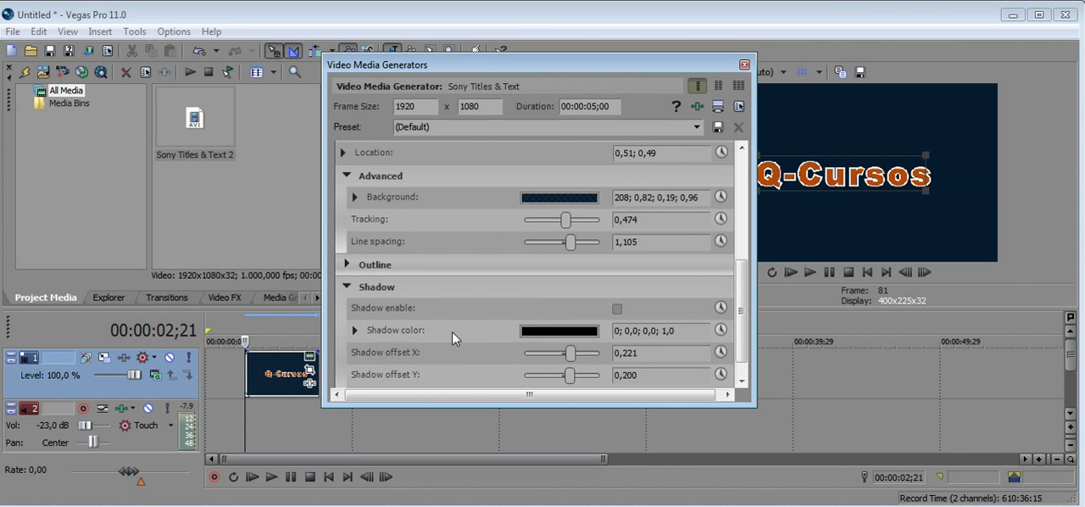
{"action": "left_click", "coordinate": [355, 330]}
{"action": "left_click", "coordinate": [345, 288]}
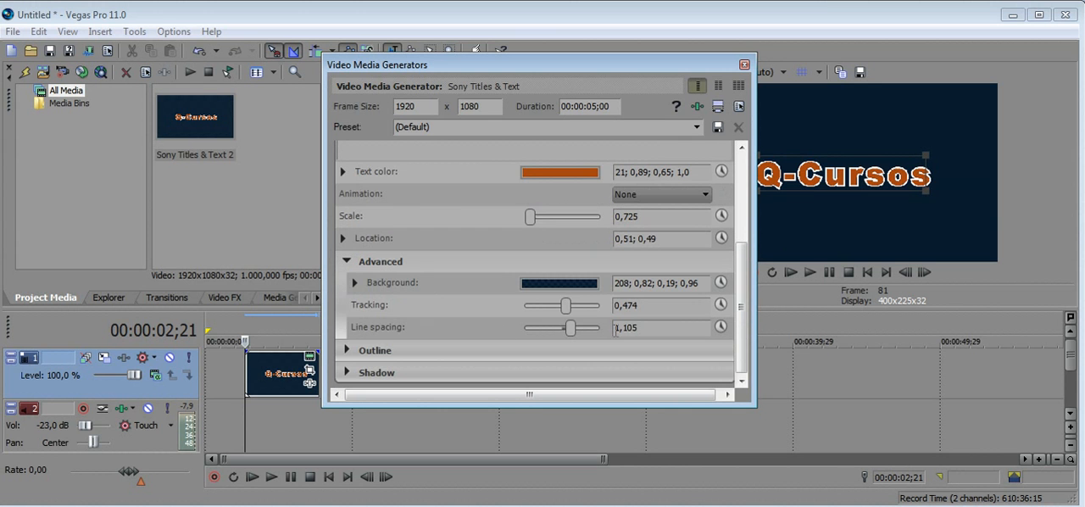
Apply the Bounce preset to the title and play the timeline, keeping the generator settings in a floating window.
{"action": "left_click_drag", "start_coordinate": [740, 312], "coordinate": [749, 210]}
{"action": "left_click", "coordinate": [468, 126]}
{"action": "left_click", "coordinate": [697, 127]}
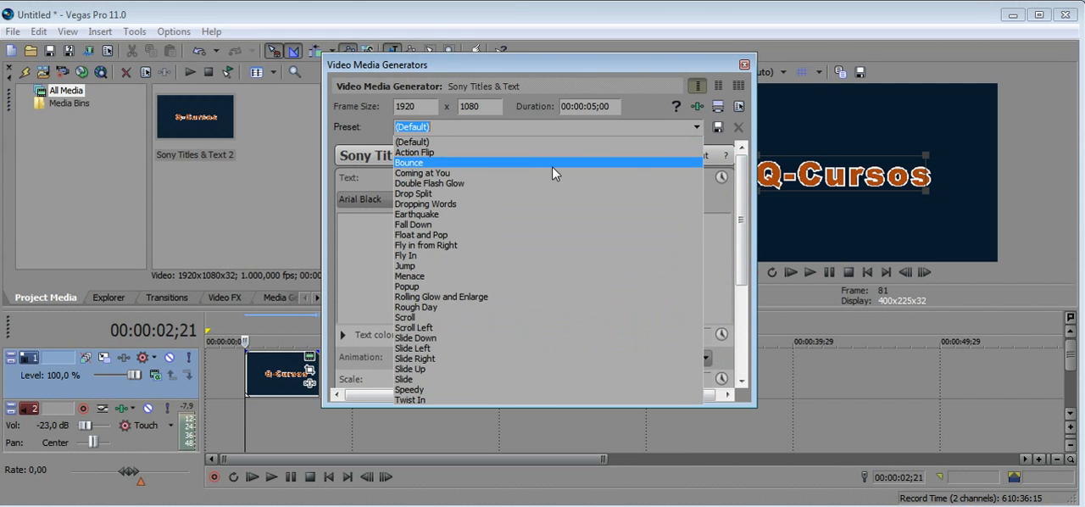
{"action": "left_click", "coordinate": [421, 164]}
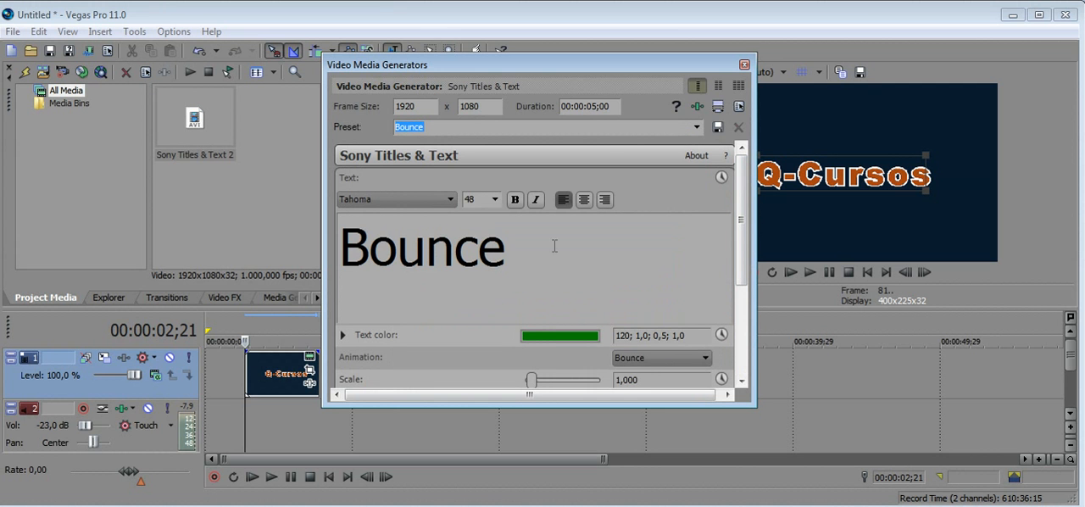
{"action": "double_click", "coordinate": [487, 65]}
{"action": "left_click", "coordinate": [269, 478]}
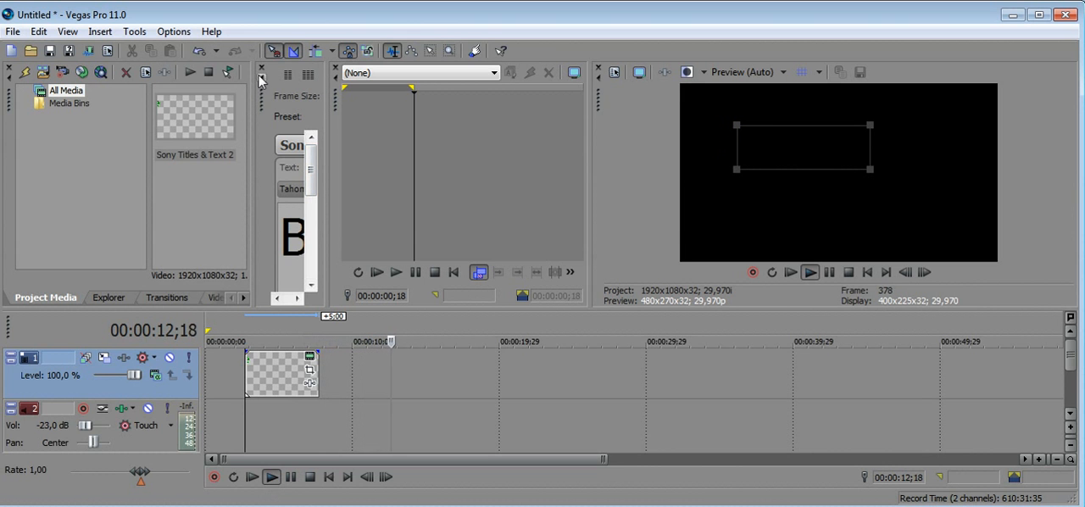
{"action": "left_click_drag", "start_coordinate": [264, 105], "coordinate": [226, 152]}
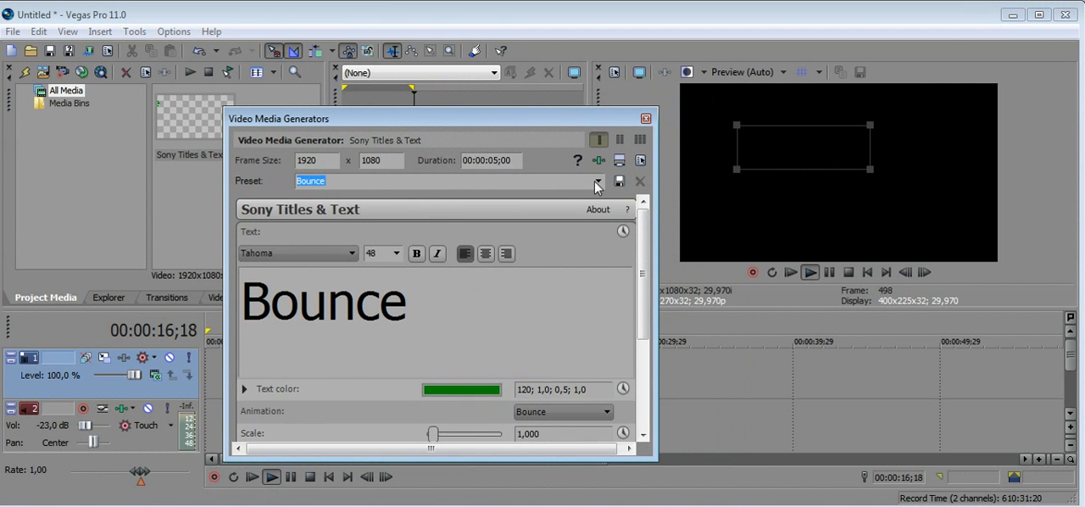
Switch the title to the Popup preset and play its animation in the video preview.
{"action": "left_click", "coordinate": [598, 182]}
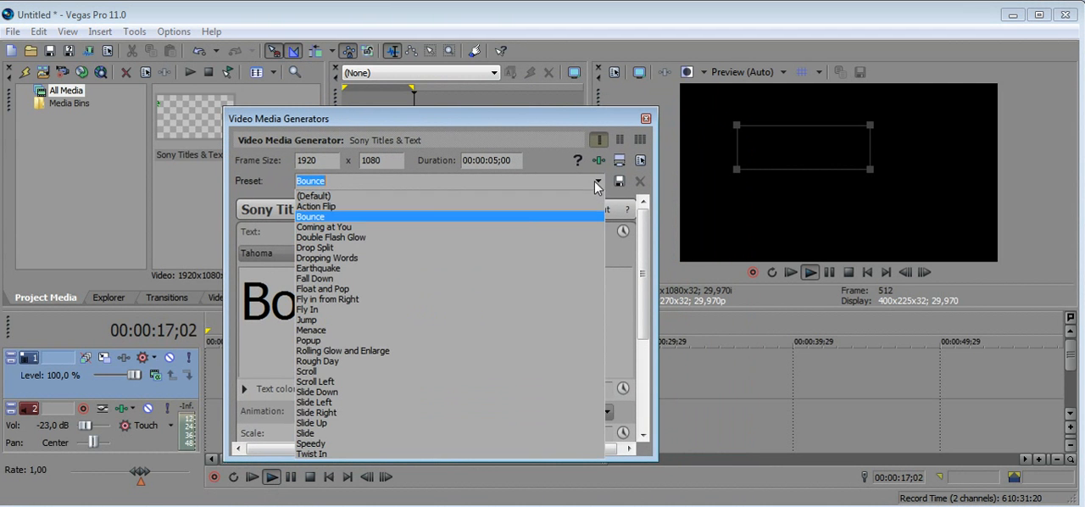
{"action": "left_click", "coordinate": [378, 339]}
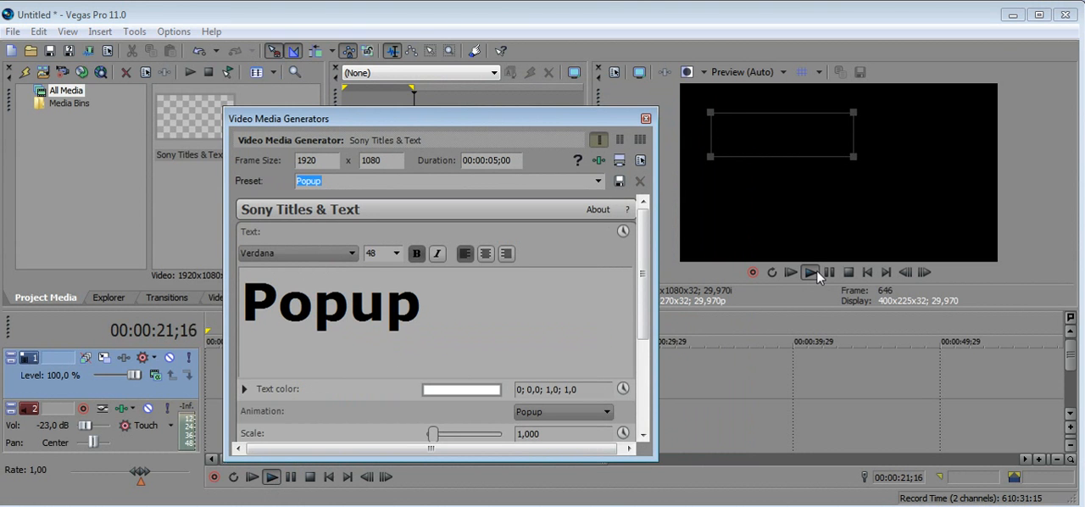
{"action": "left_click", "coordinate": [814, 271]}
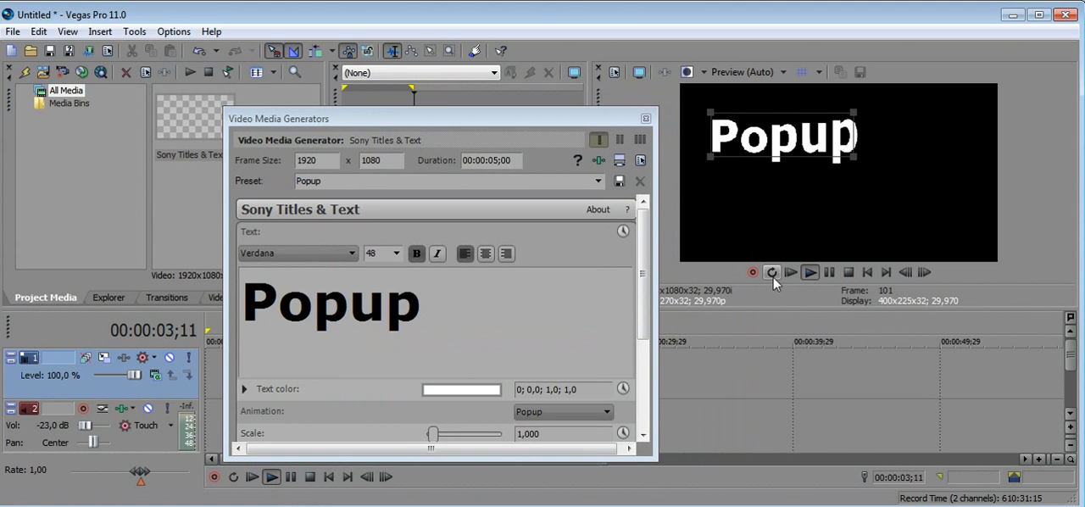
{"action": "left_click", "coordinate": [407, 217]}
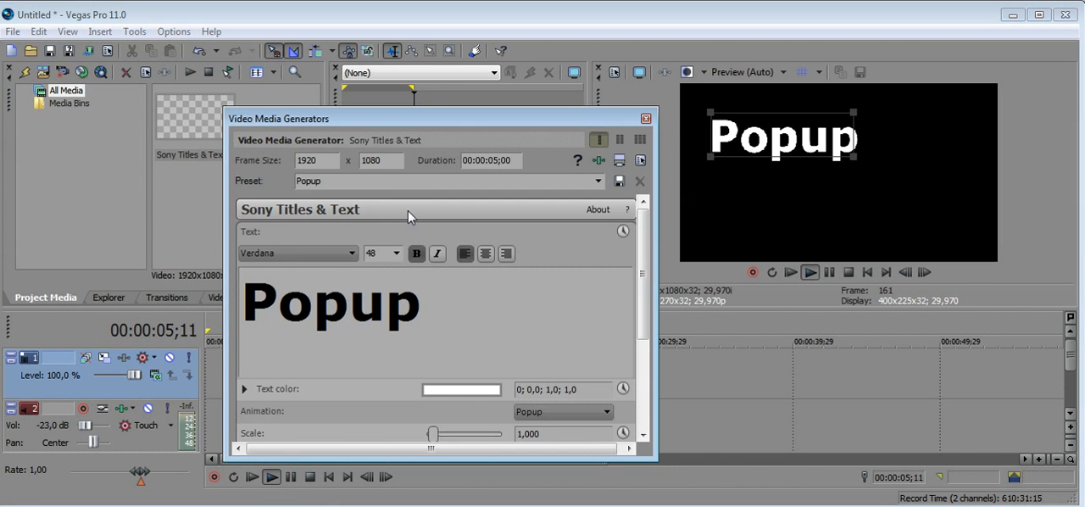
Apply the Earthquake preset to the title.
{"action": "left_click", "coordinate": [598, 180]}
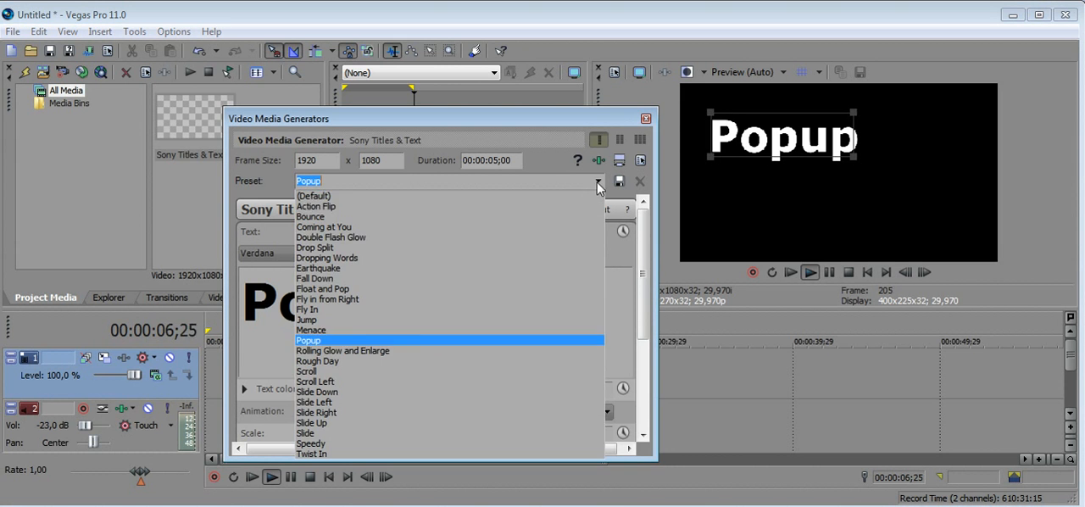
{"action": "left_click", "coordinate": [385, 272]}
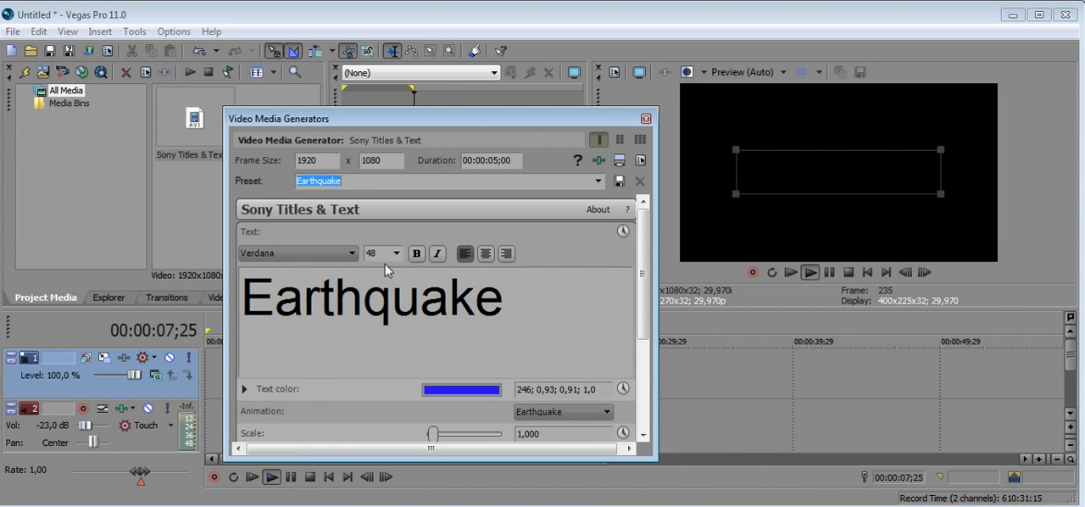
Return the title to the (Default) preset and reposition the generator window.
{"action": "left_click", "coordinate": [601, 183]}
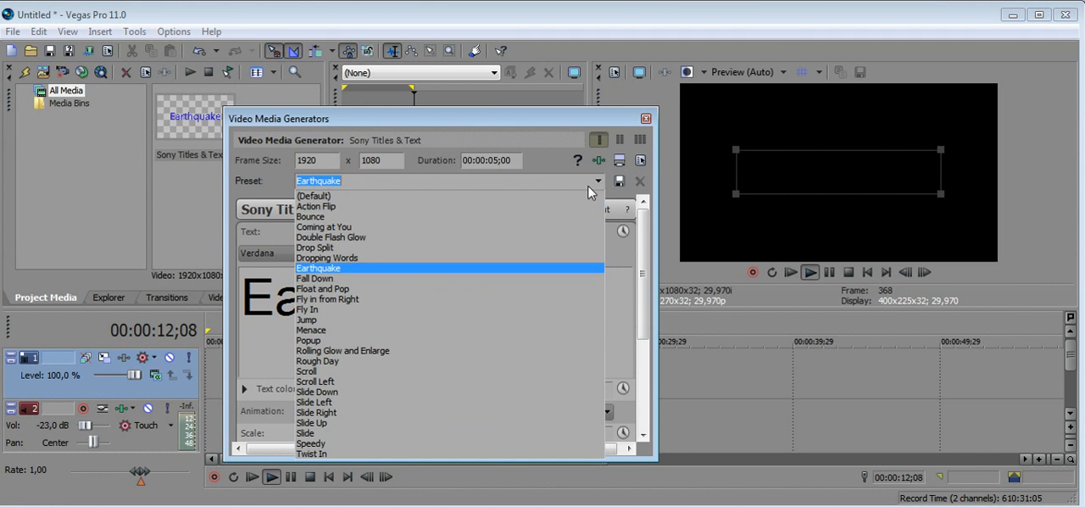
{"action": "left_click", "coordinate": [373, 195]}
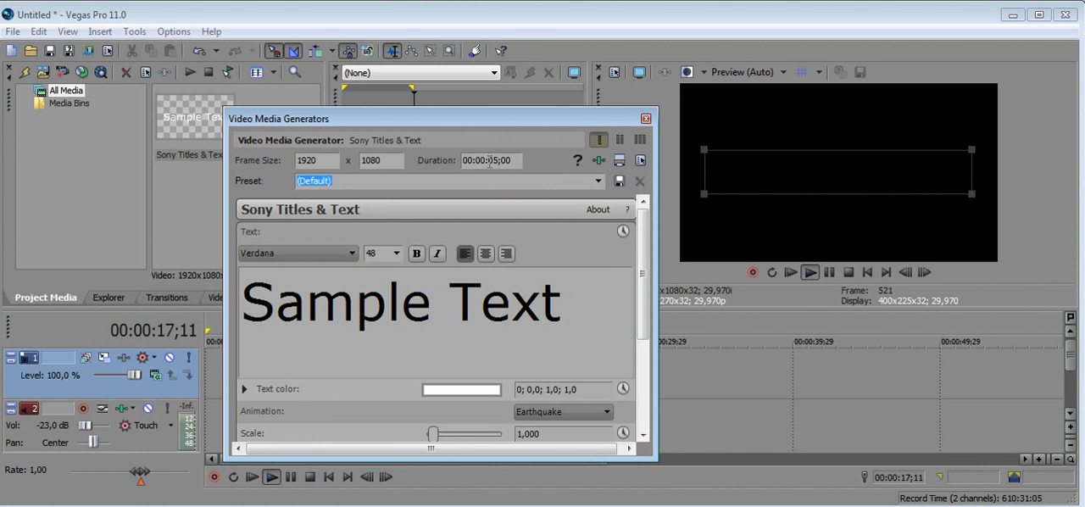
{"action": "left_click_drag", "start_coordinate": [488, 125], "coordinate": [570, 143]}
{"action": "left_click_drag", "start_coordinate": [727, 332], "coordinate": [728, 412]}
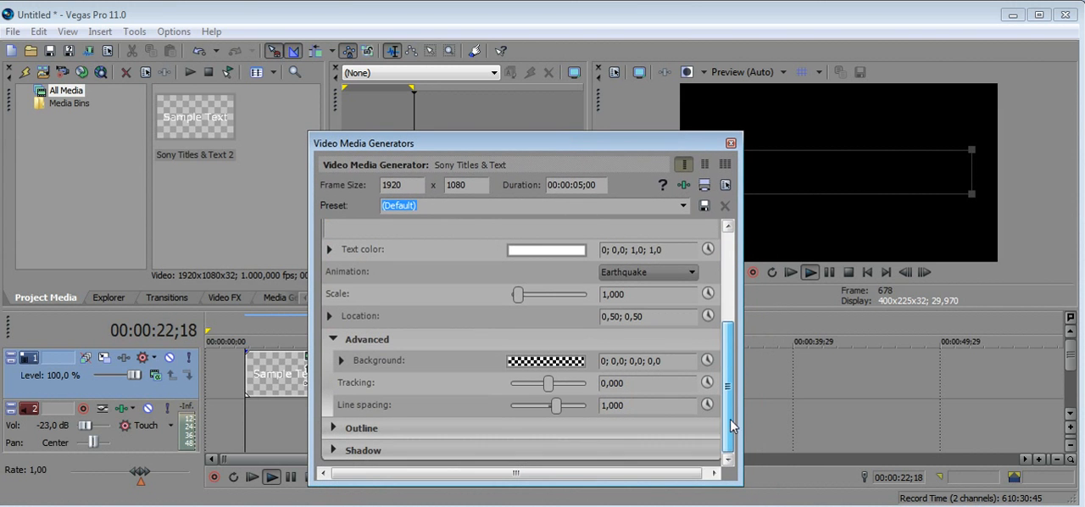